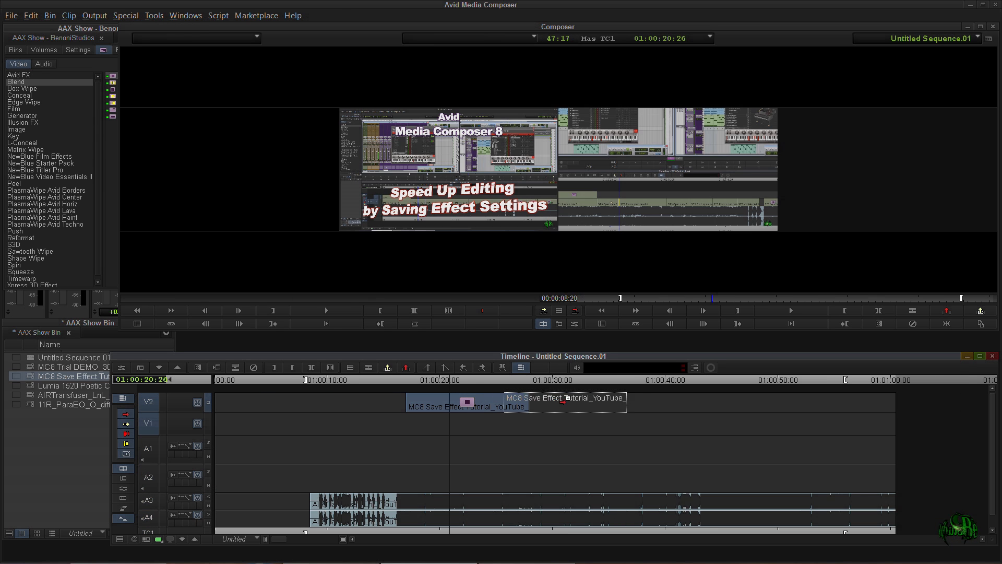
Step: In the plug-in preview, switch to the equalizer and cut band 3 by 16.5 dB near 980 Hz
left_click_drag(561, 400, 629, 411)
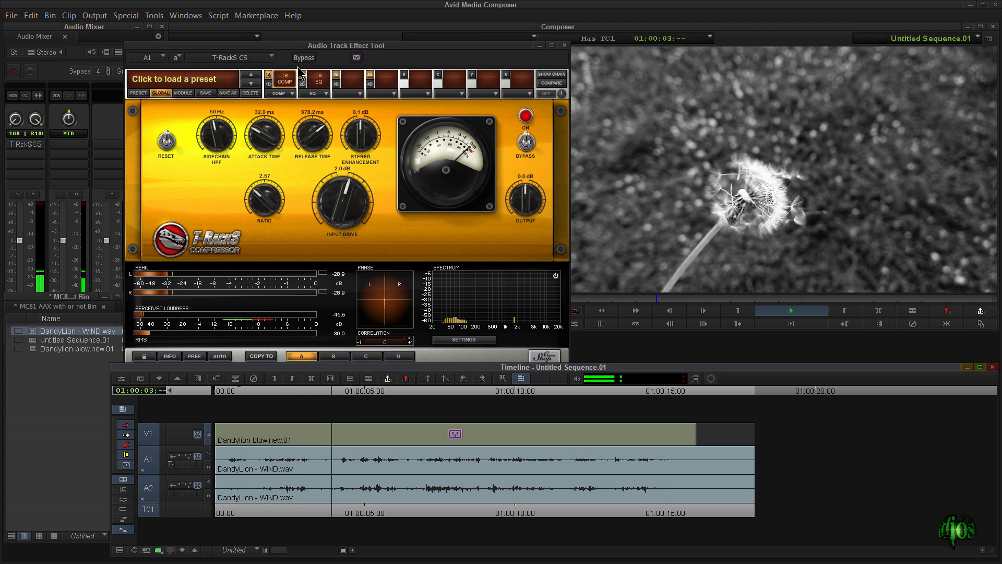
left_click(319, 78)
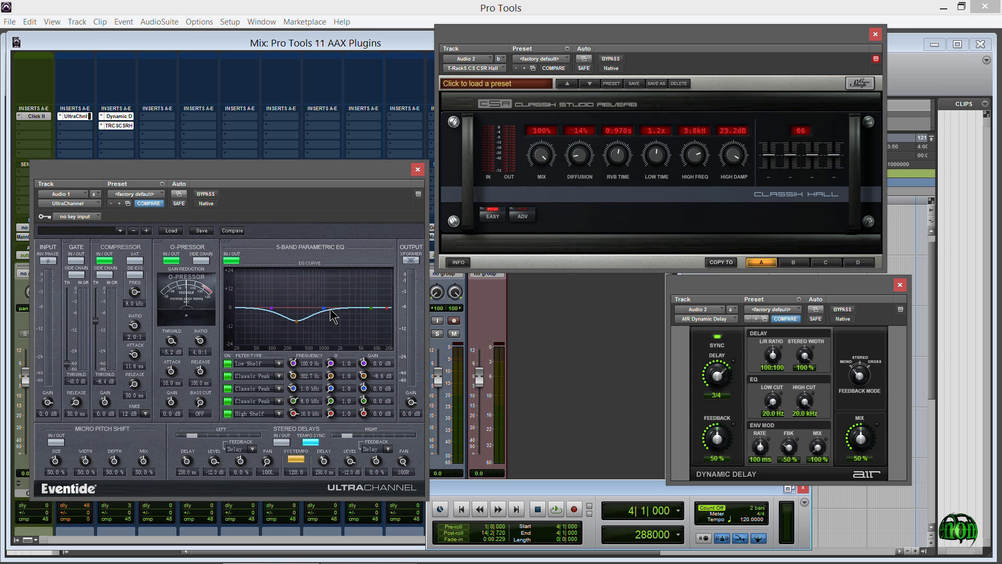
left_click_drag(324, 308, 323, 334)
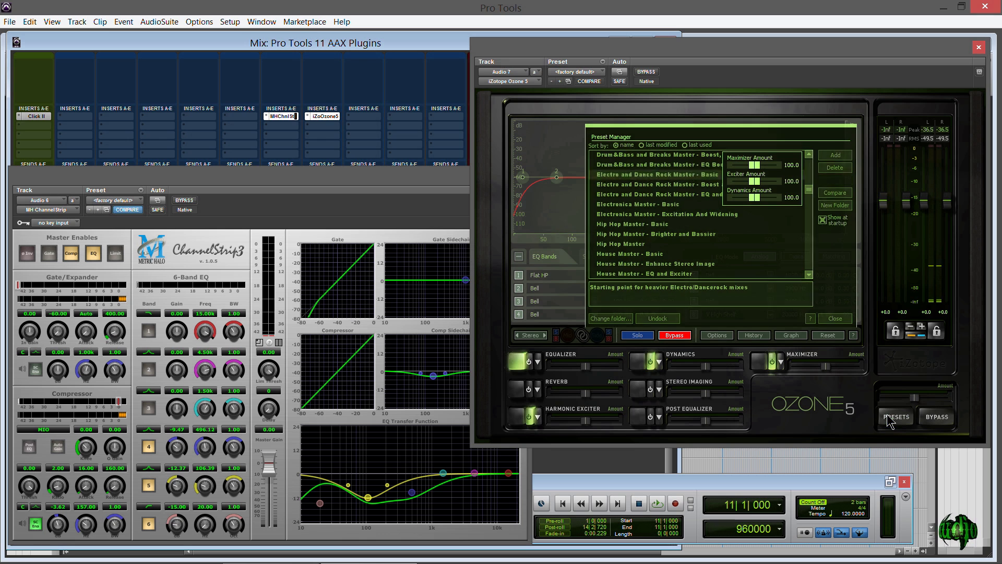
left_click(714, 288)
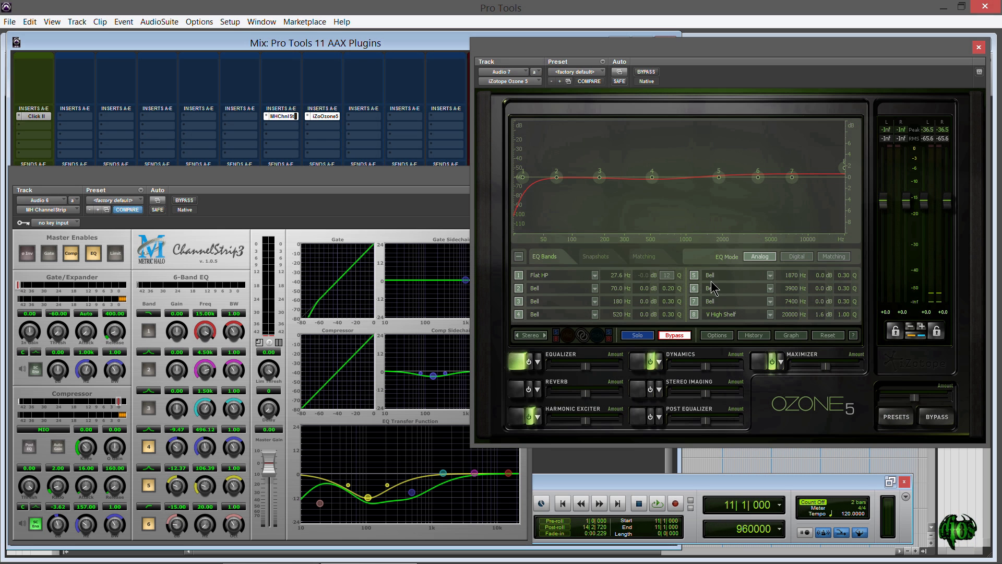
Step: Dip Ozone's EQ at band 4, view its stereo imaging module, and raise the dynamics threshold
left_click_drag(649, 177, 649, 186)
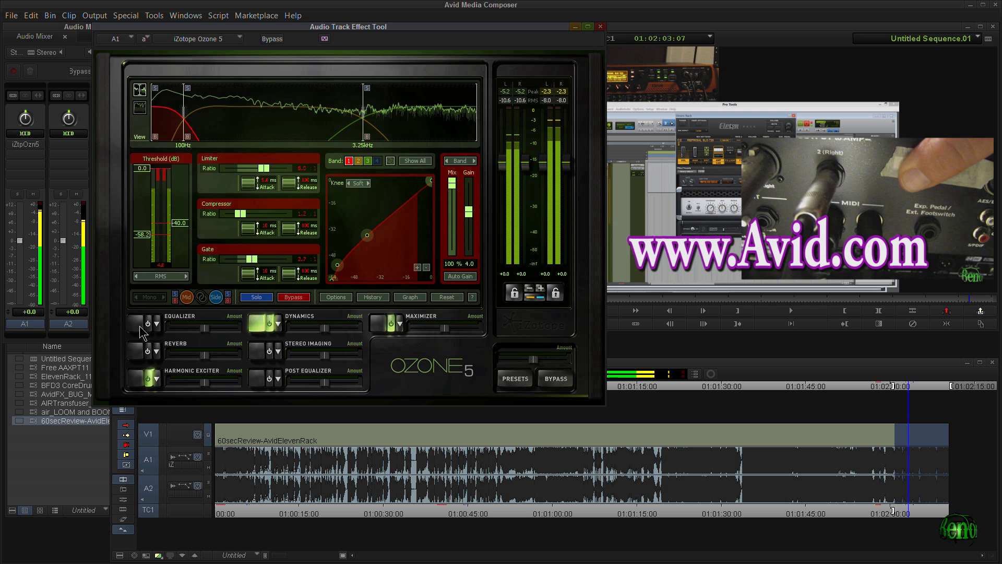
left_click(257, 351)
left_click(136, 323)
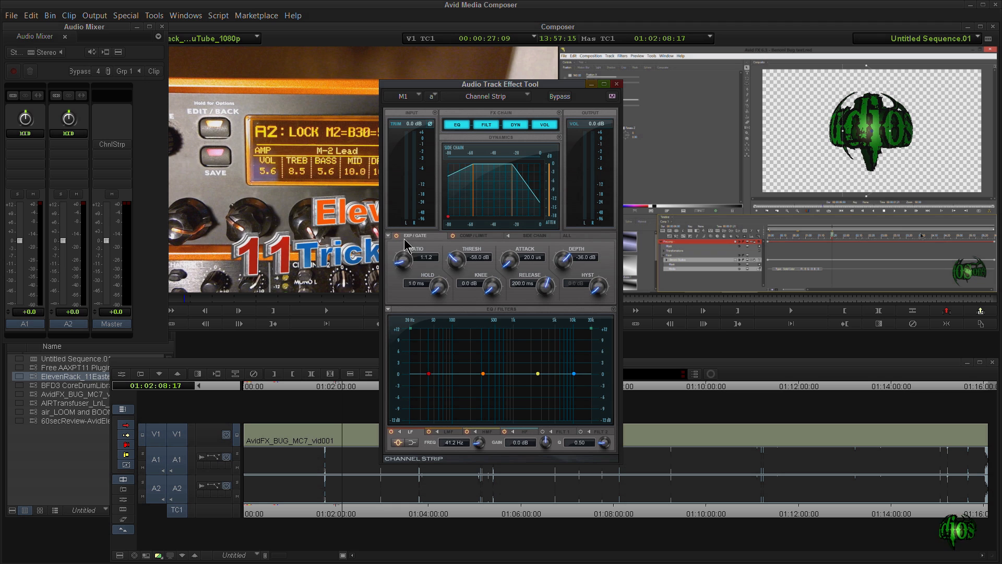
left_click_drag(475, 269, 469, 240)
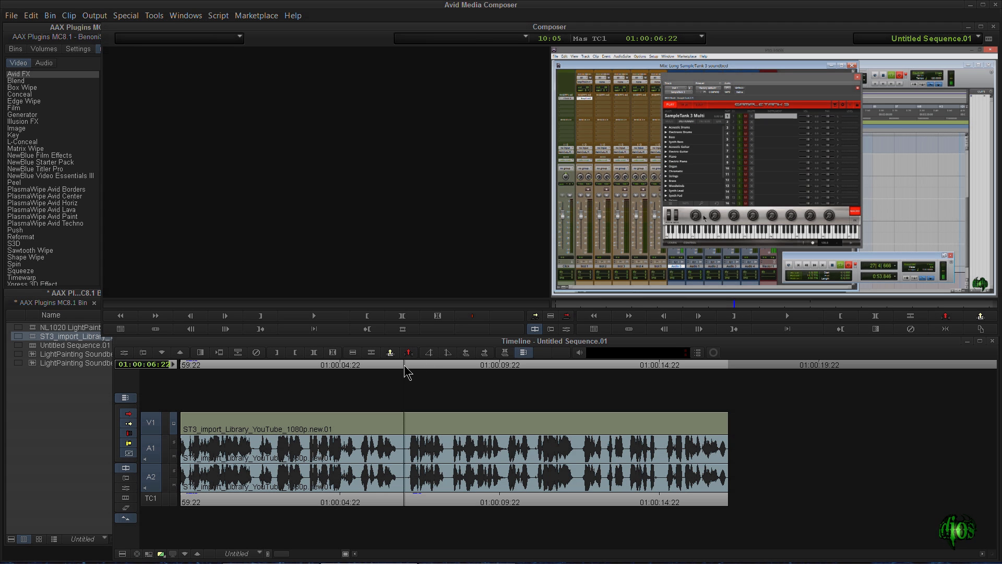
left_click(400, 367)
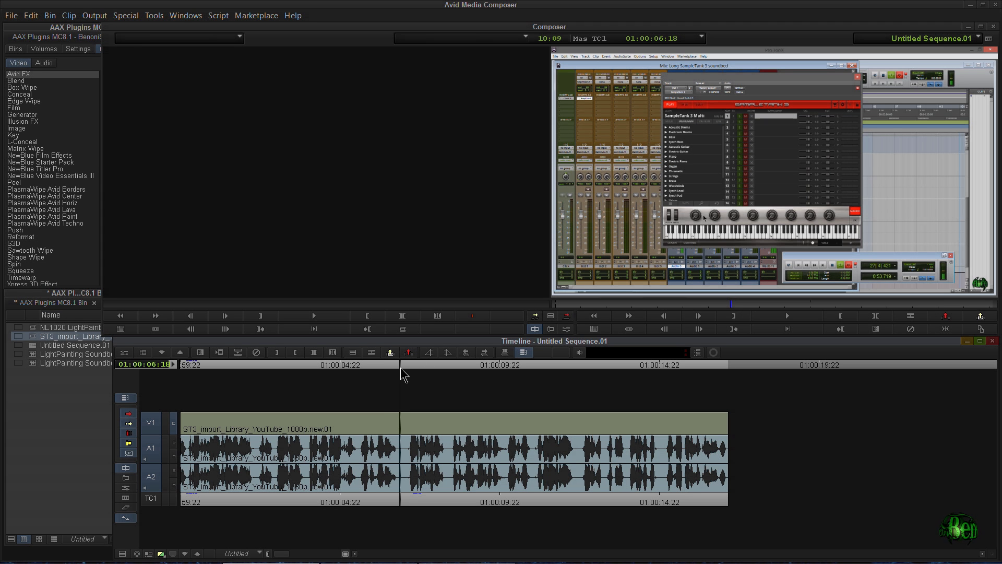
key("space")
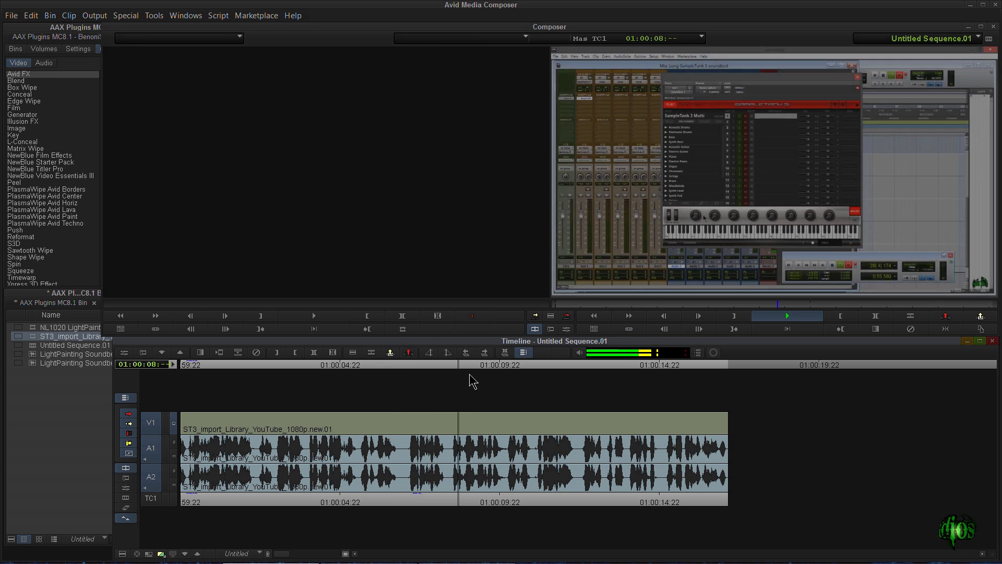
key("space")
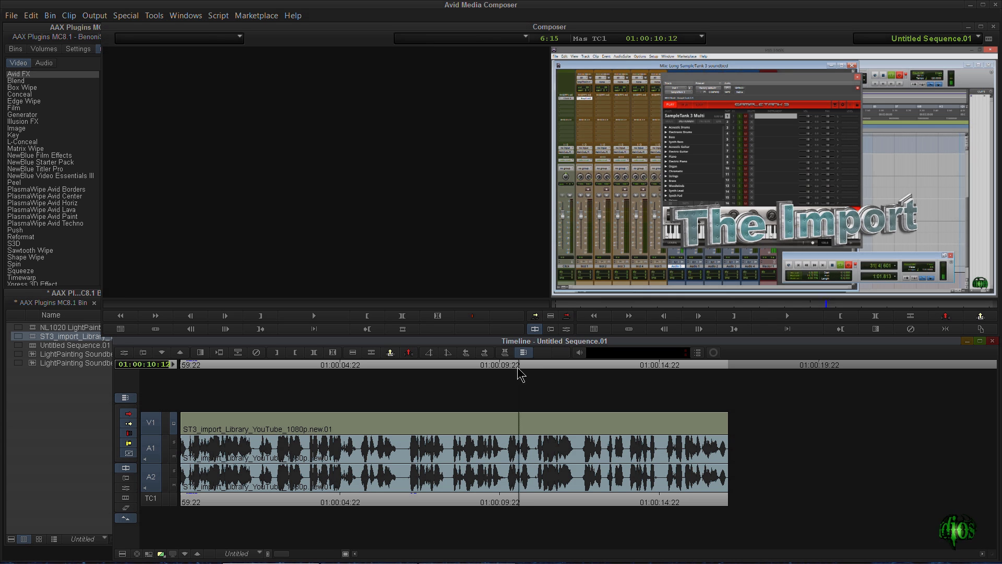
left_click(449, 382)
left_click(408, 397)
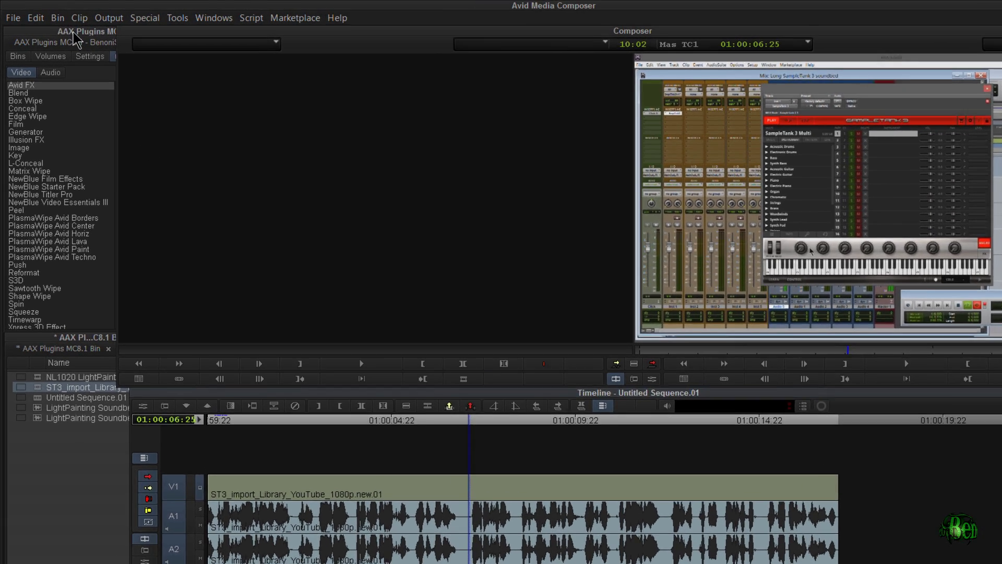
Step: Show audio effects in the Effect Palette and browse categories, ending on Mono EQ
left_click(98, 49)
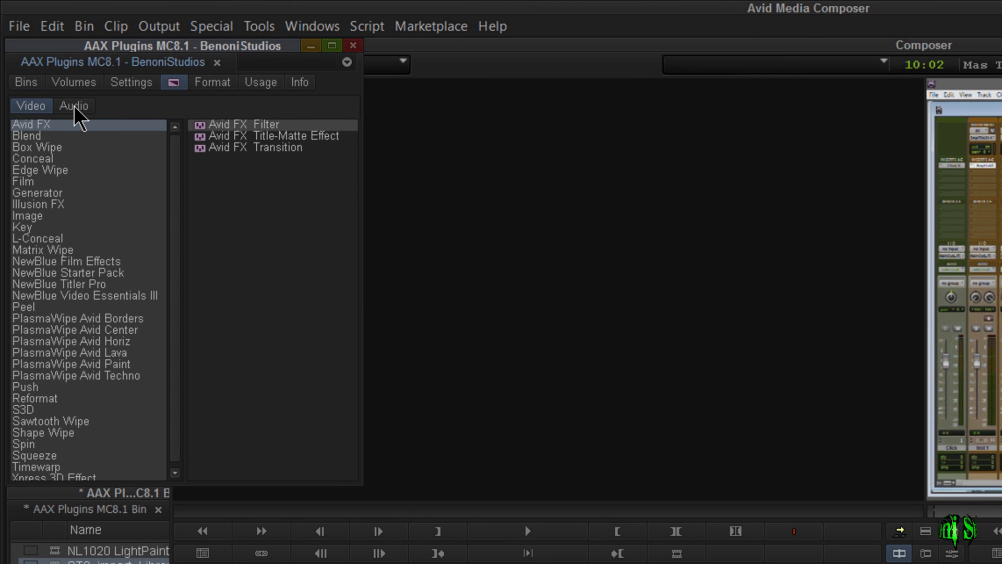
left_click(73, 105)
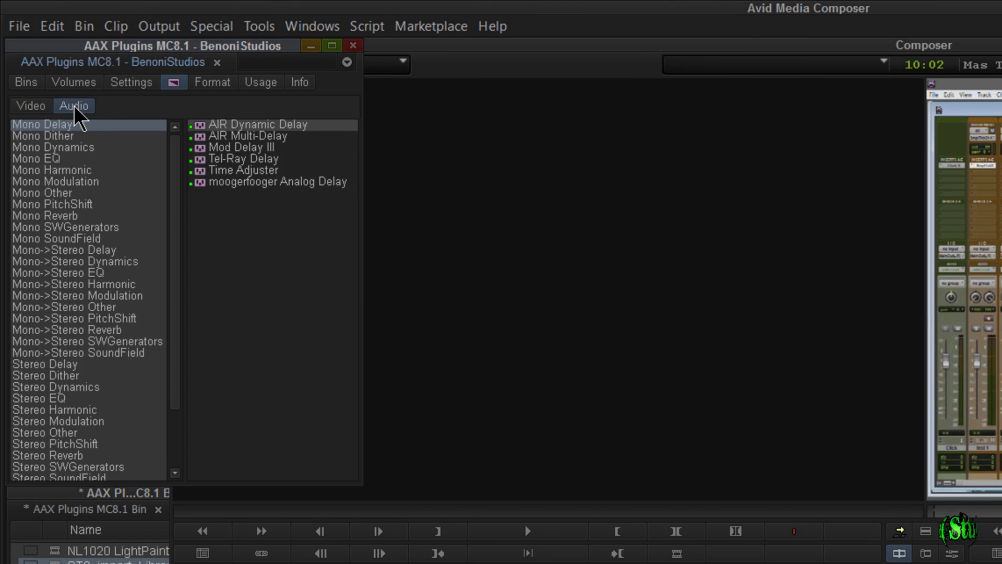
left_click(48, 146)
left_click(51, 126)
left_click(49, 181)
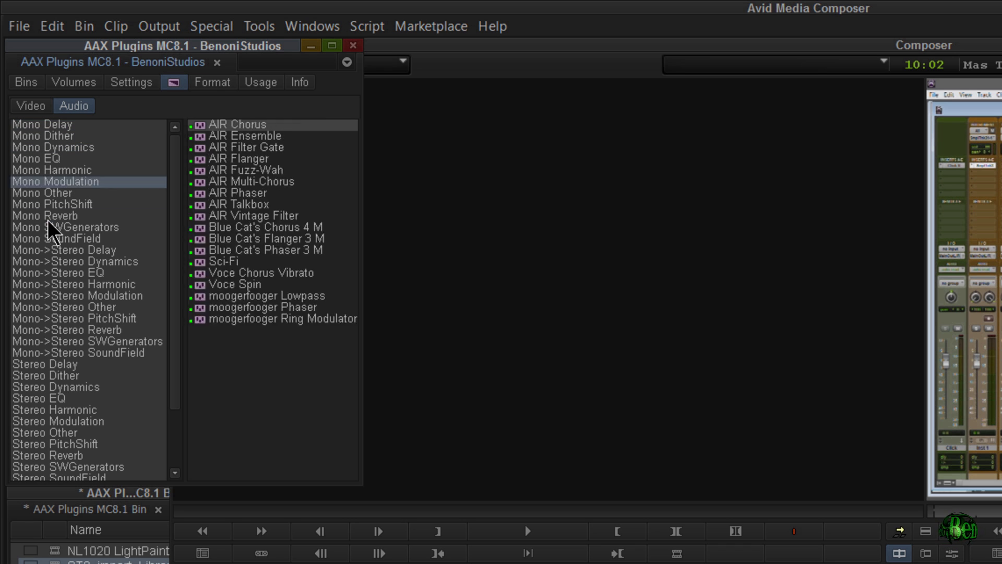
left_click(48, 218)
left_click(68, 284)
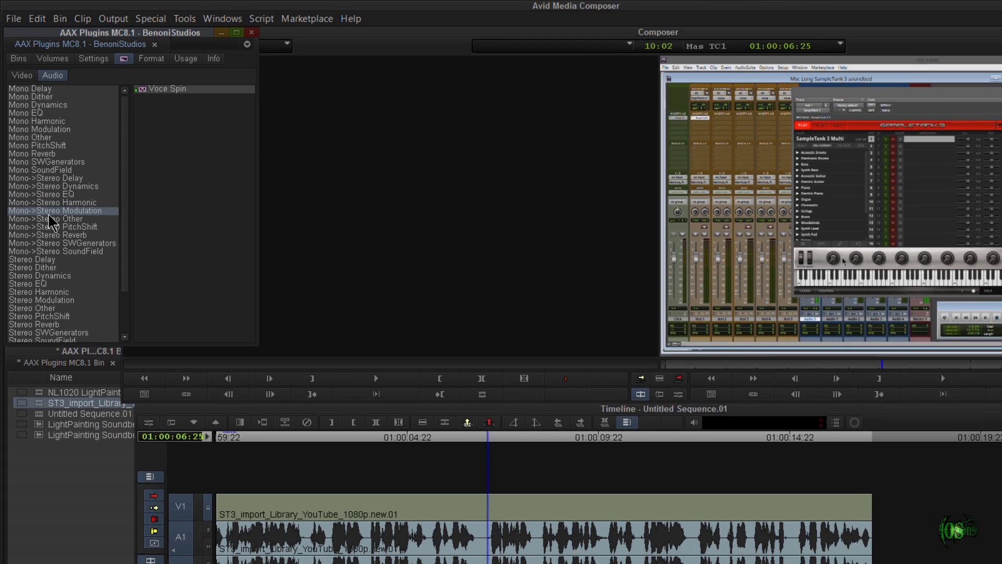
left_click(45, 432)
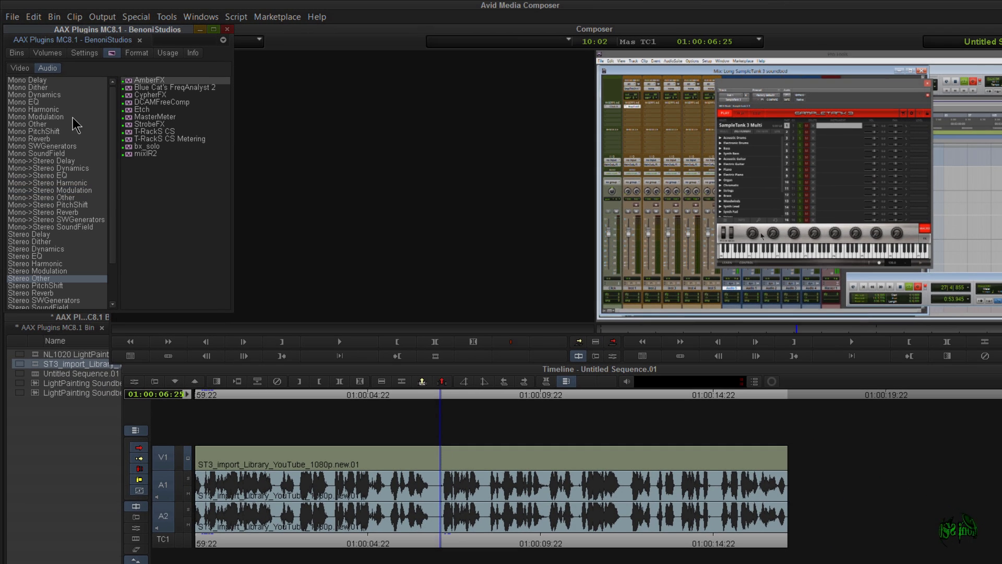
left_click(30, 102)
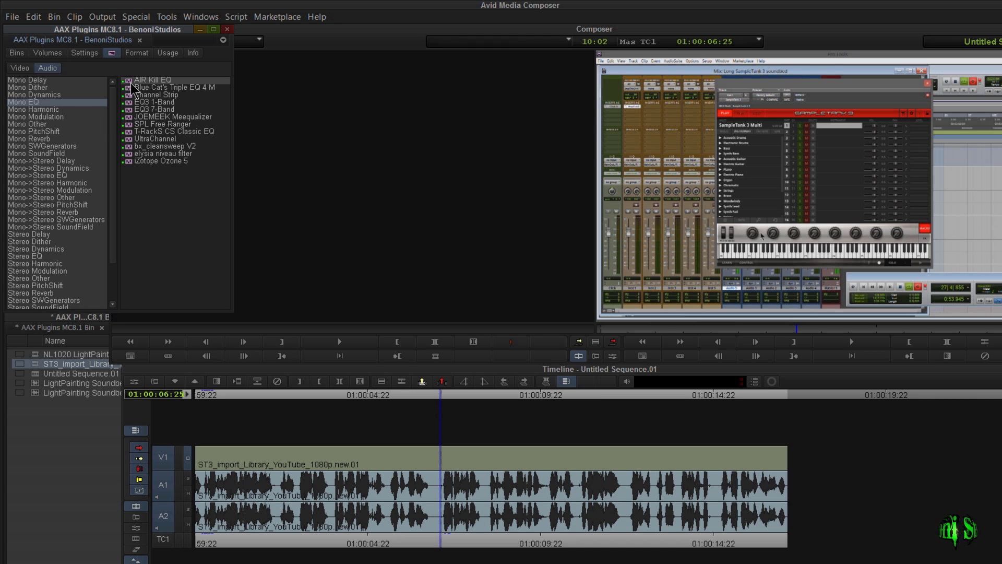
Step: Apply AIR Kill EQ to the first insert of track A1
left_click_drag(132, 83, 449, 498)
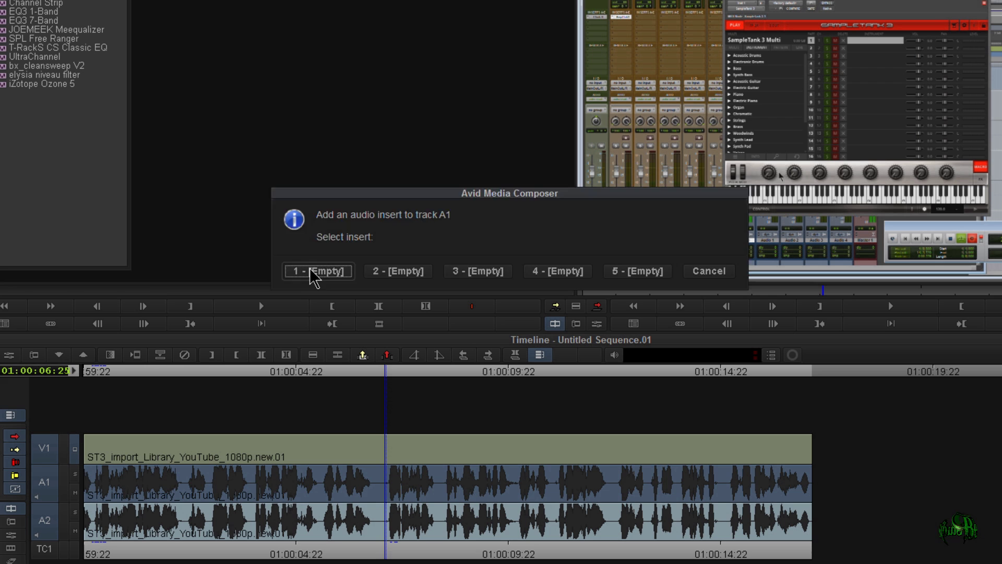
left_click(385, 312)
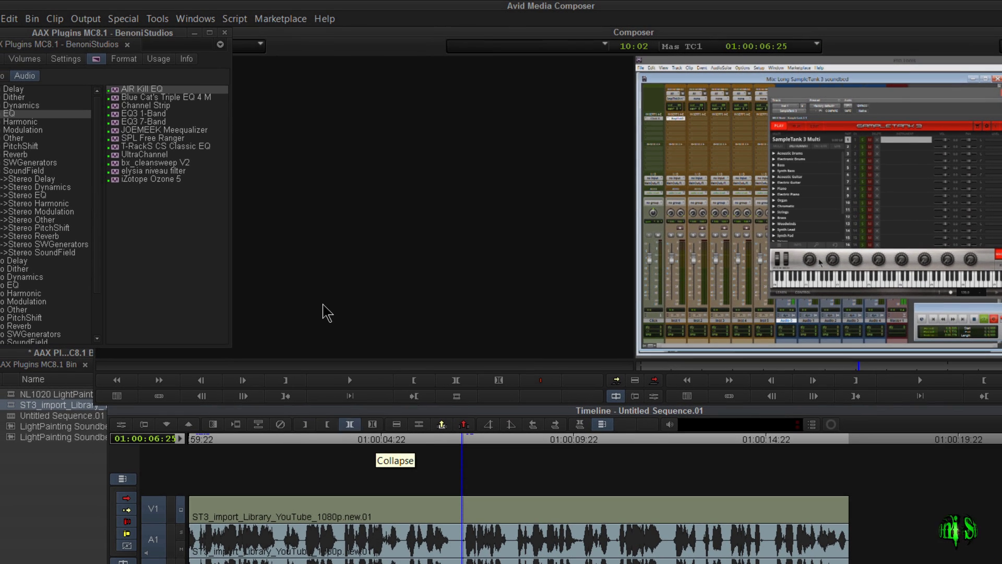
left_click(158, 19)
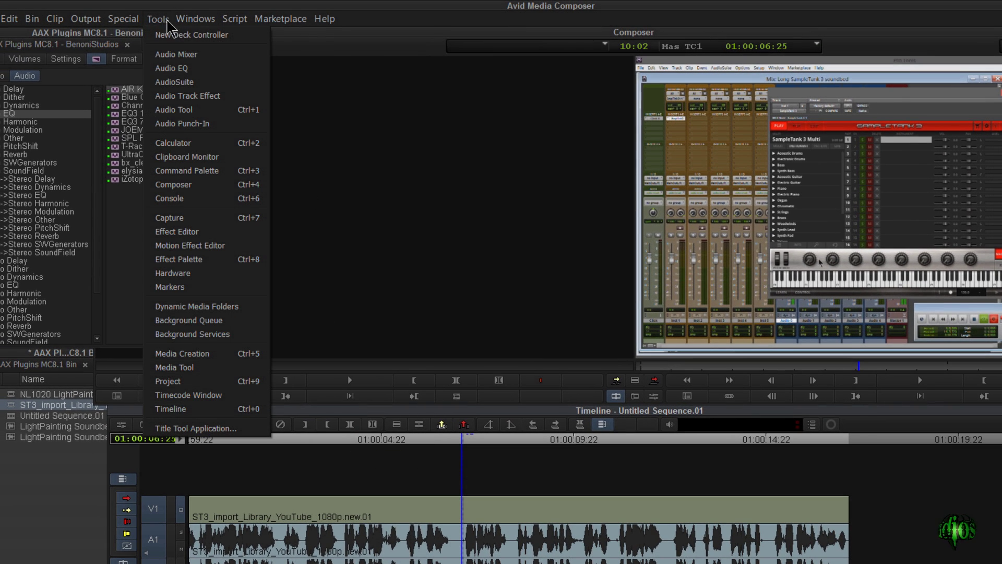
Step: In the Audio Mixer, set A1's first insert to No insert, removing AIR Kill EQ
left_click(176, 54)
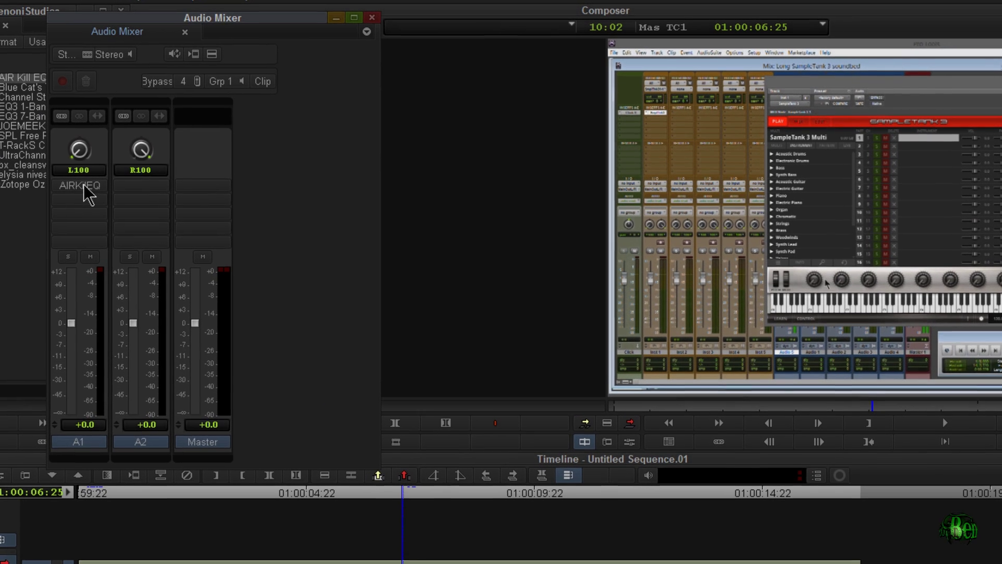
left_click(84, 186)
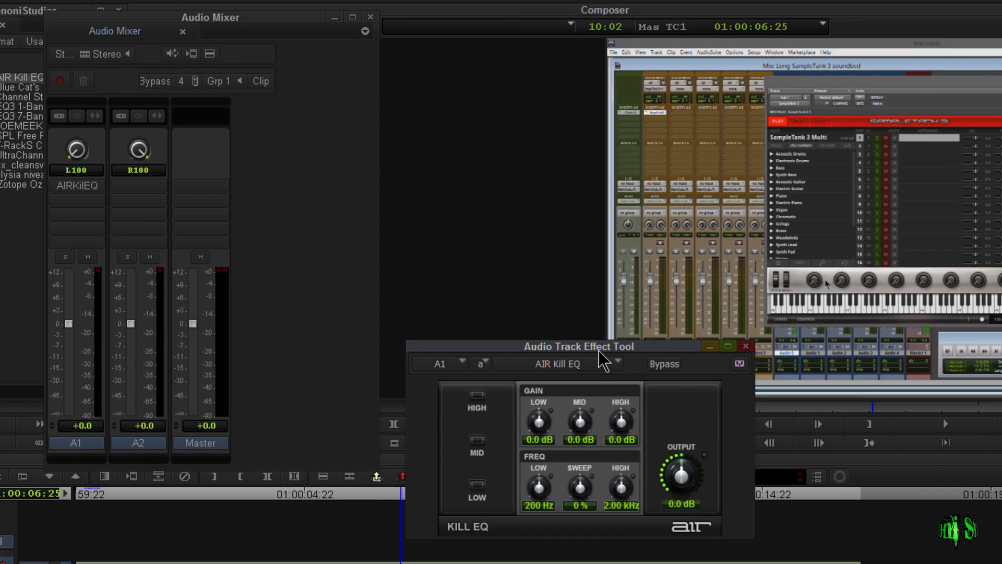
left_click_drag(599, 350, 651, 262)
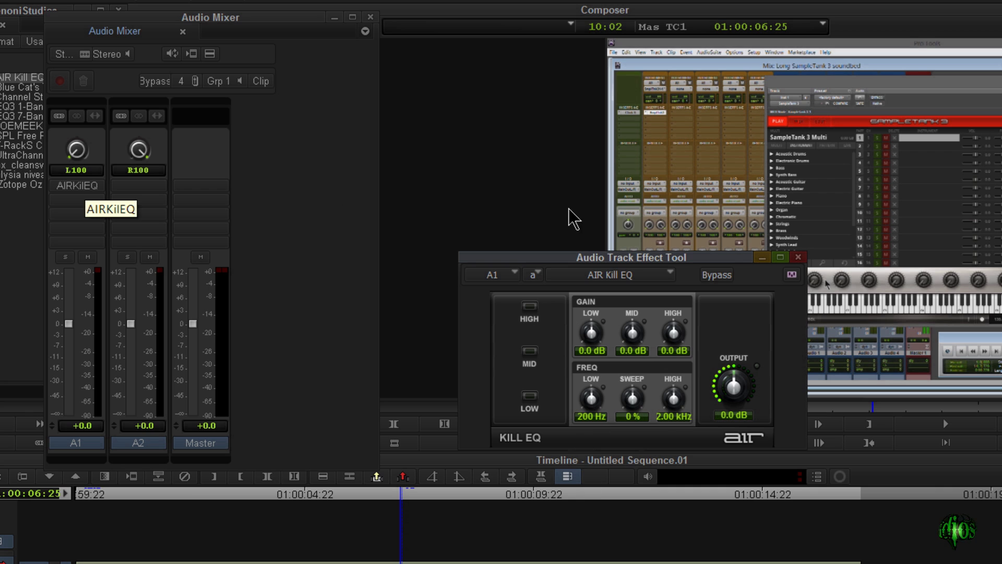
left_click(646, 276)
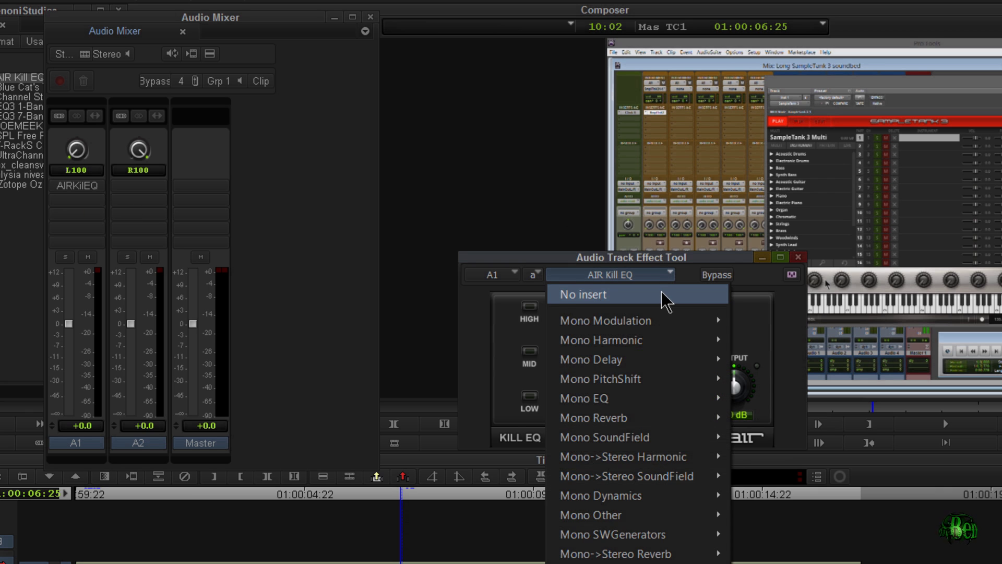
left_click(663, 294)
left_click(798, 257)
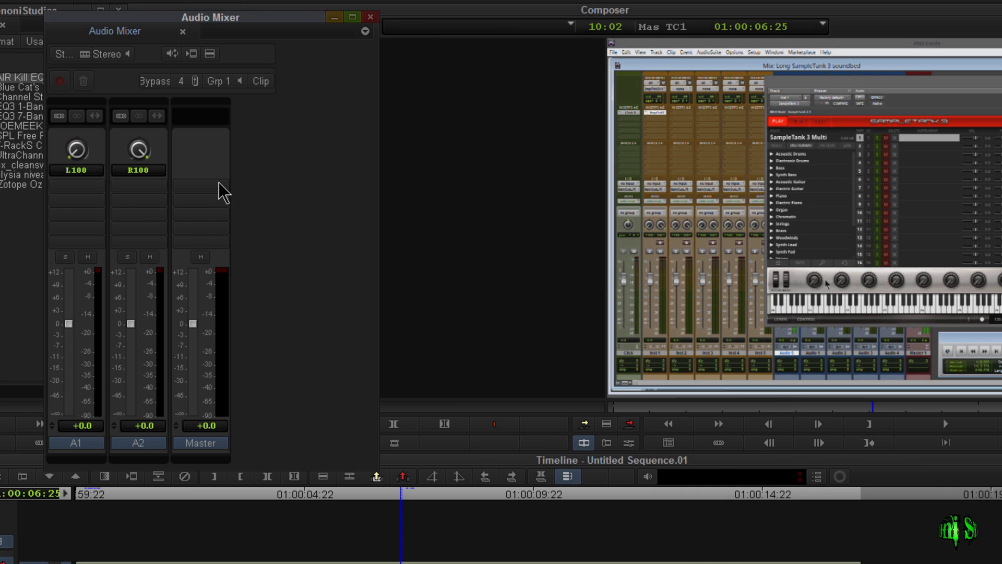
left_click(785, 258)
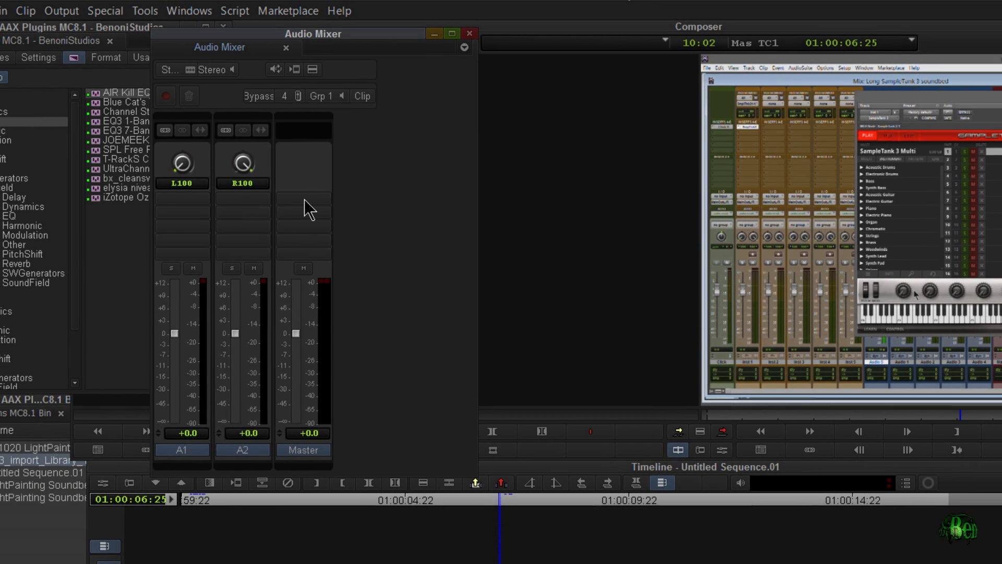
Step: Load Stereo Modulation > AIR Chorus into the Master track's first insert
left_click(203, 184)
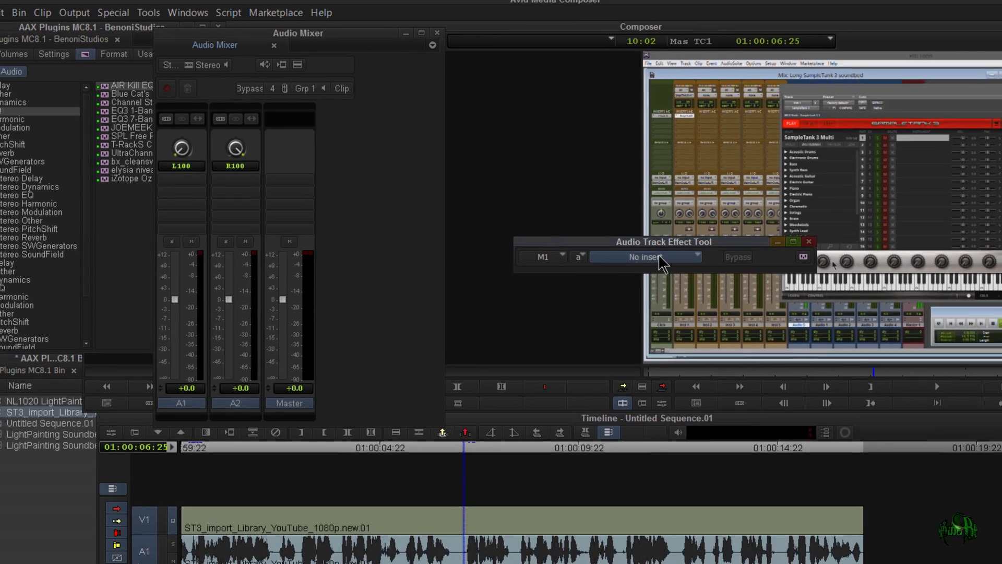
left_click(729, 288)
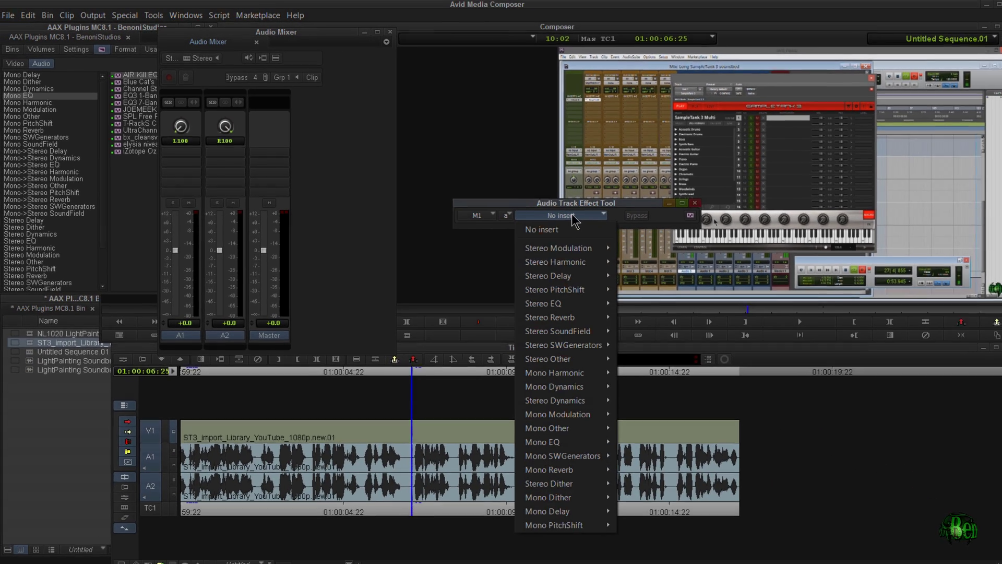
mouse_move(723, 335)
left_click(651, 245)
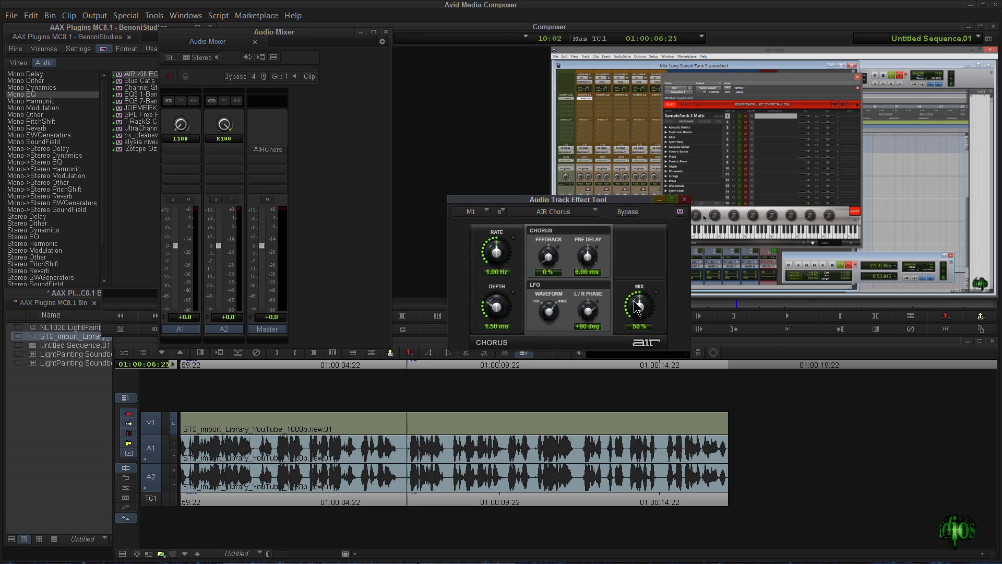
Step: During playback, set AIR Chorus to 1.82 Hz rate, 17.75 ms depth, 32% feedback, 61% mix
key("space")
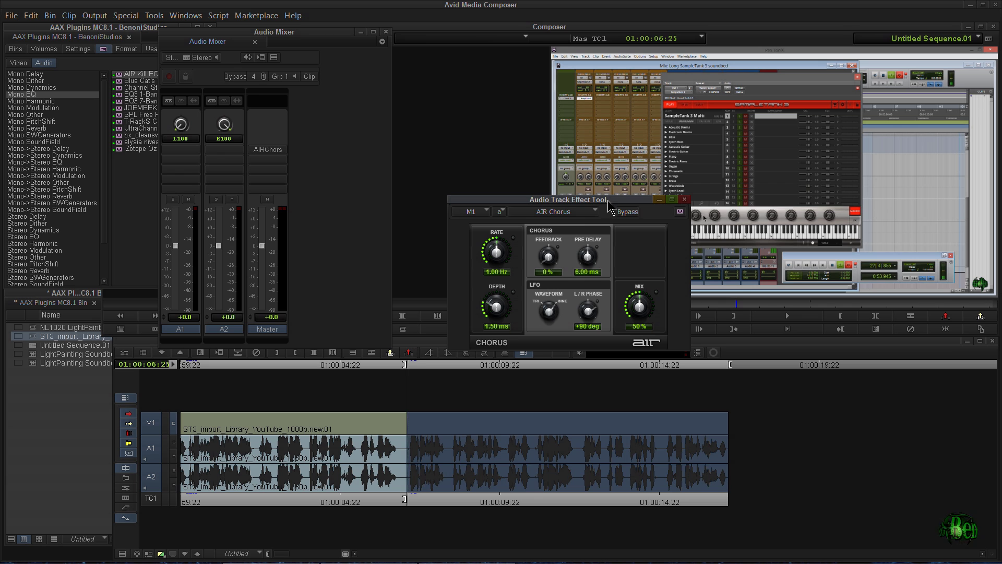
left_click_drag(646, 303, 637, 255)
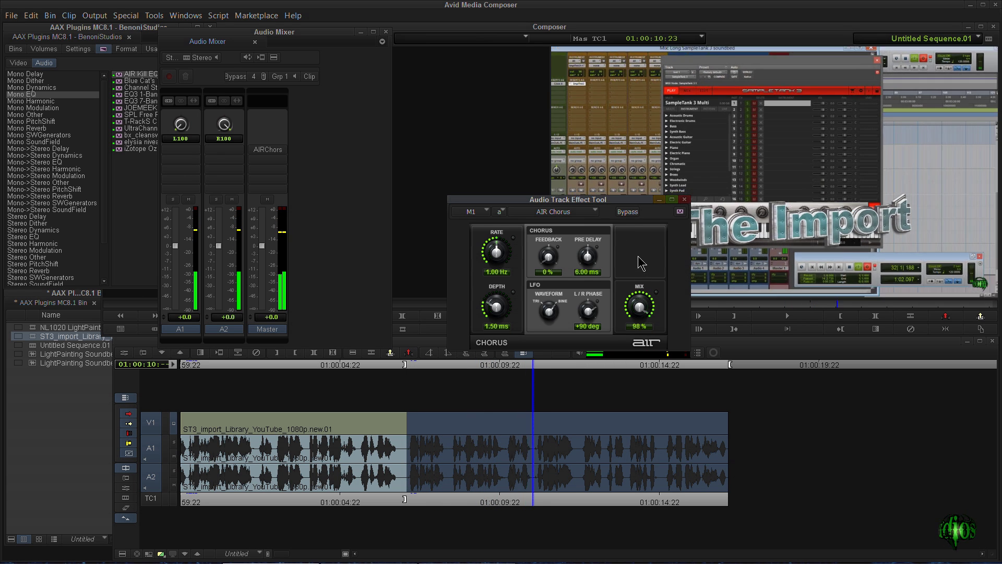
left_click_drag(497, 253, 501, 235)
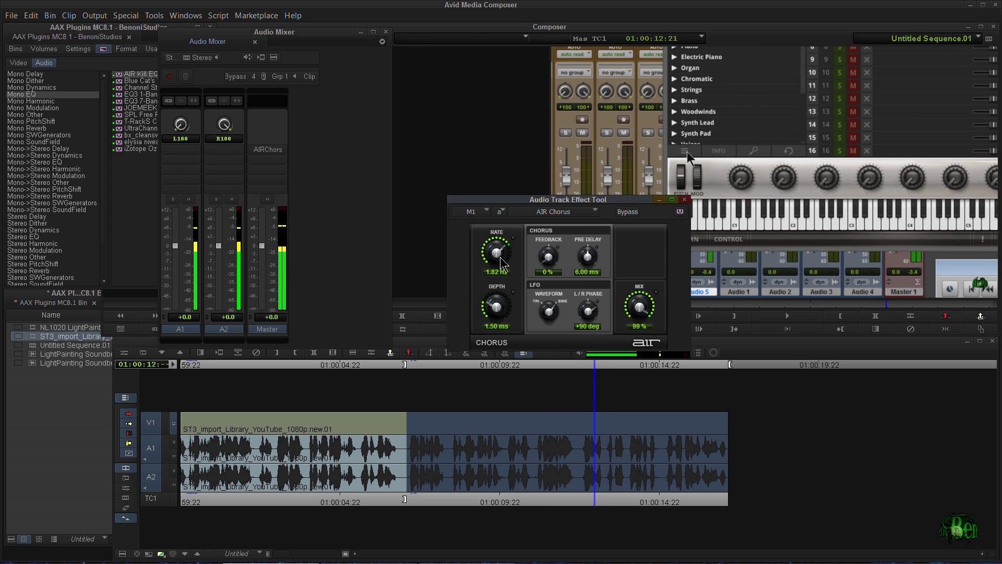
left_click_drag(497, 305, 500, 263)
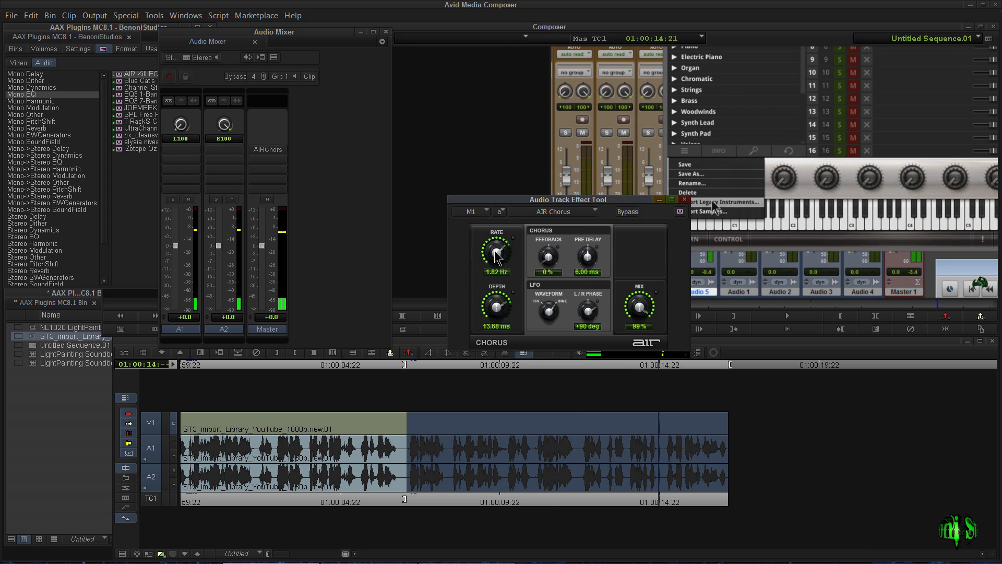
left_click(546, 268)
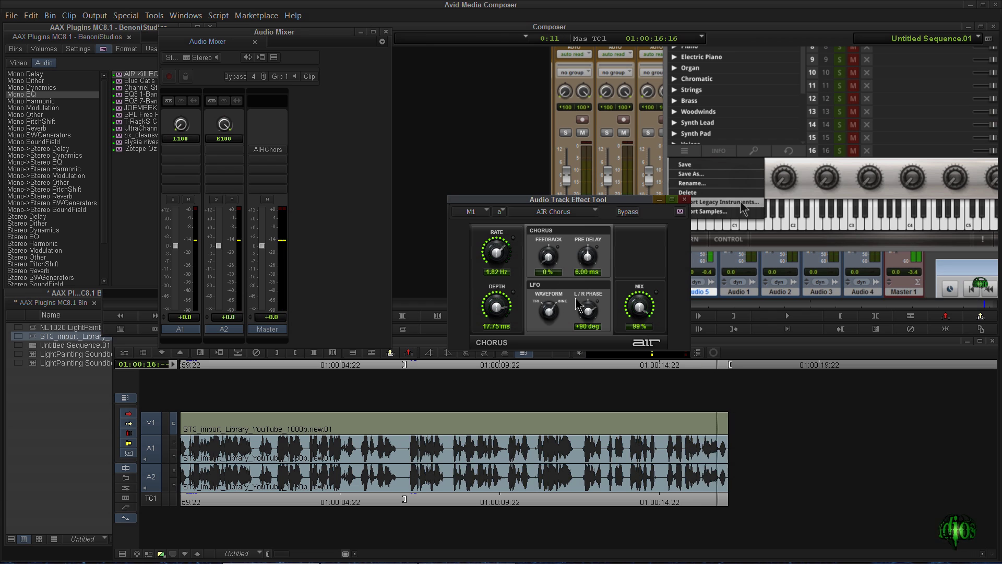
left_click_drag(716, 371, 471, 368)
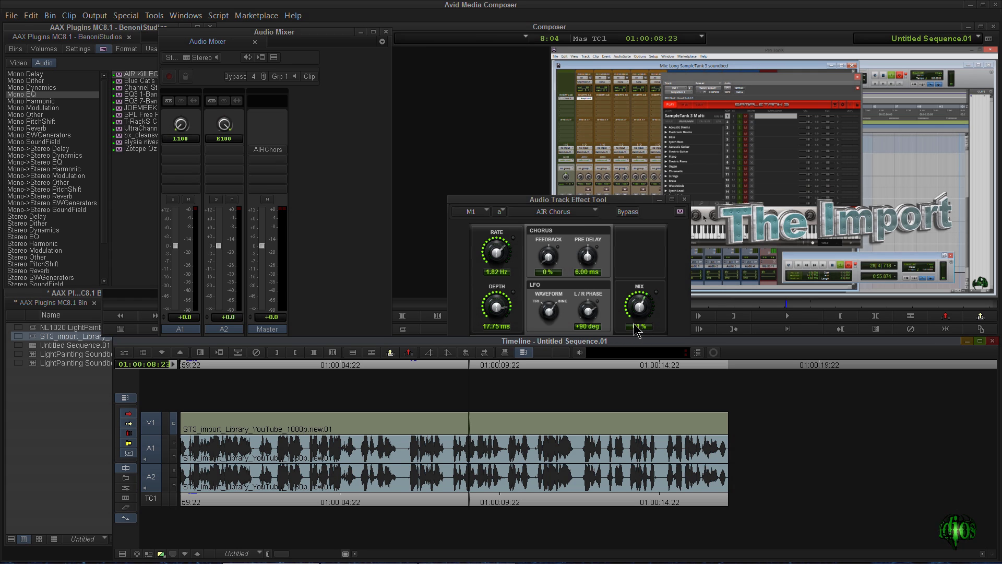
left_click_drag(553, 258, 557, 235)
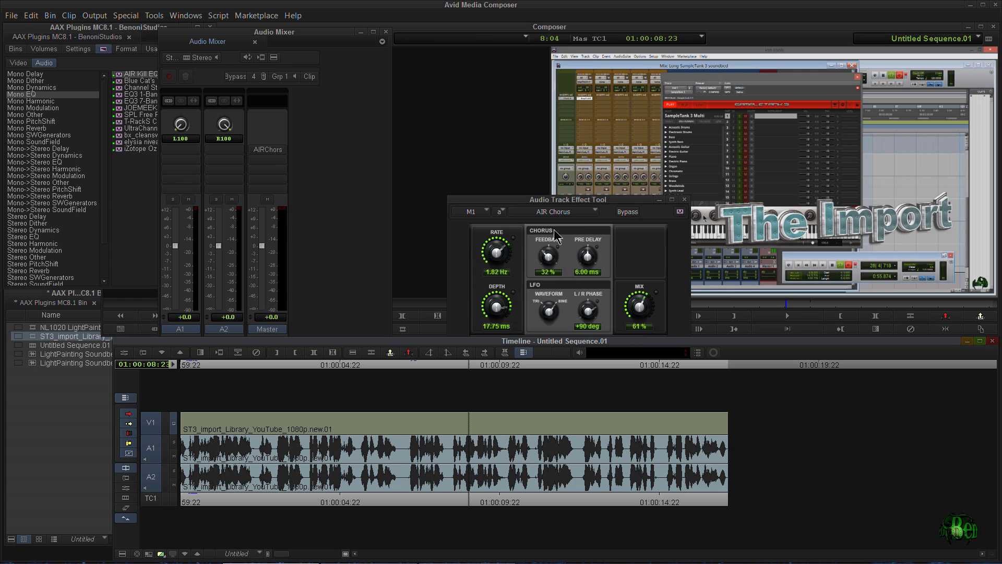
Step: Swap the master insert to Blue Cat's FreqAnalyst 2 and play from the start to watch the spectrum
left_click(587, 214)
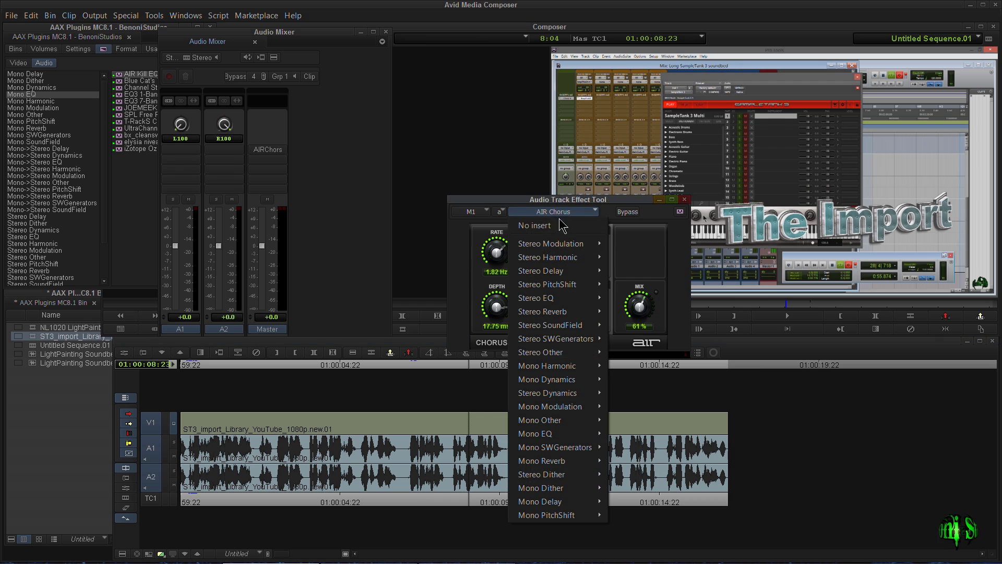
mouse_move(585, 357)
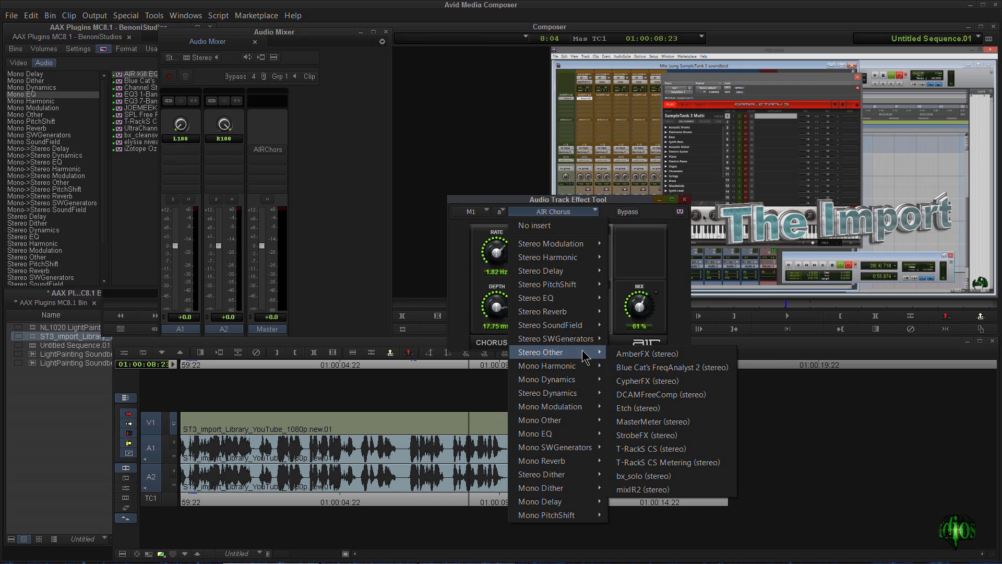
key("Escape")
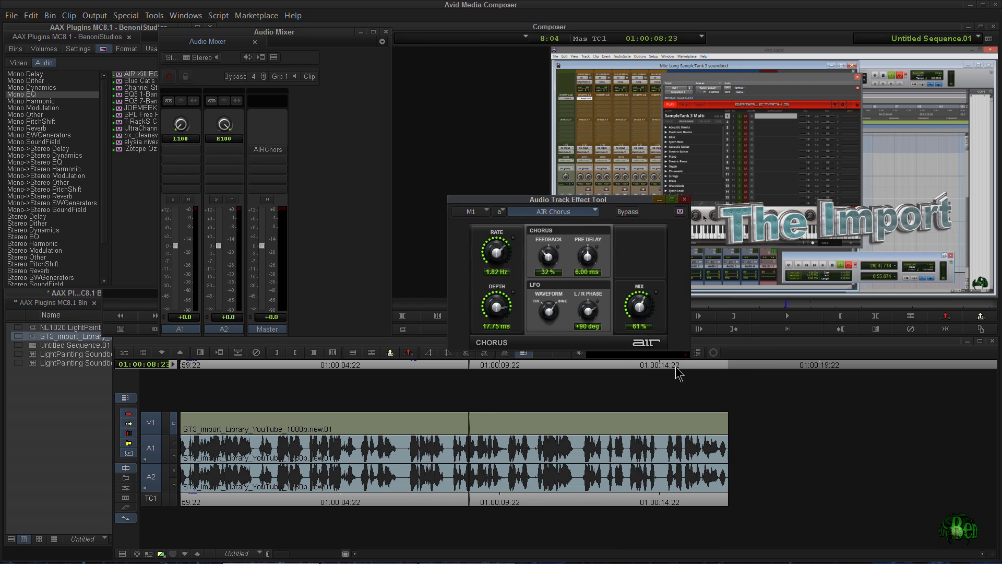
left_click(680, 212)
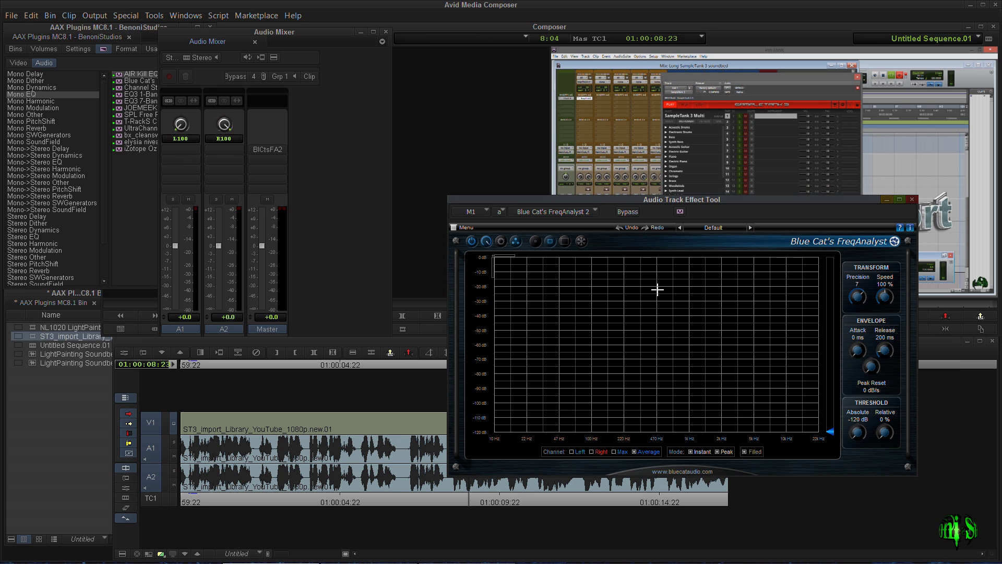
left_click_drag(757, 204, 516, 46)
left_click_drag(477, 371, 180, 375)
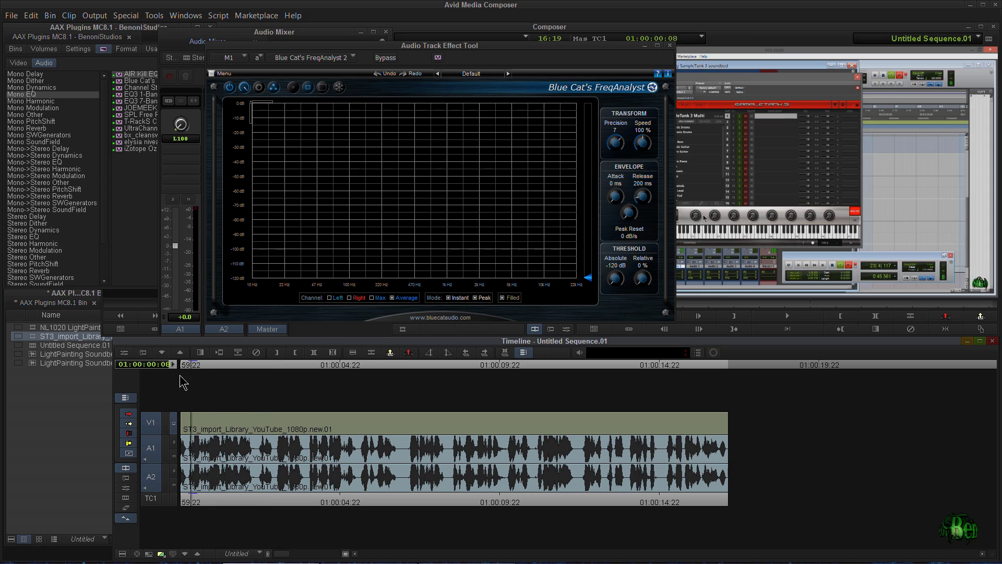
key("space")
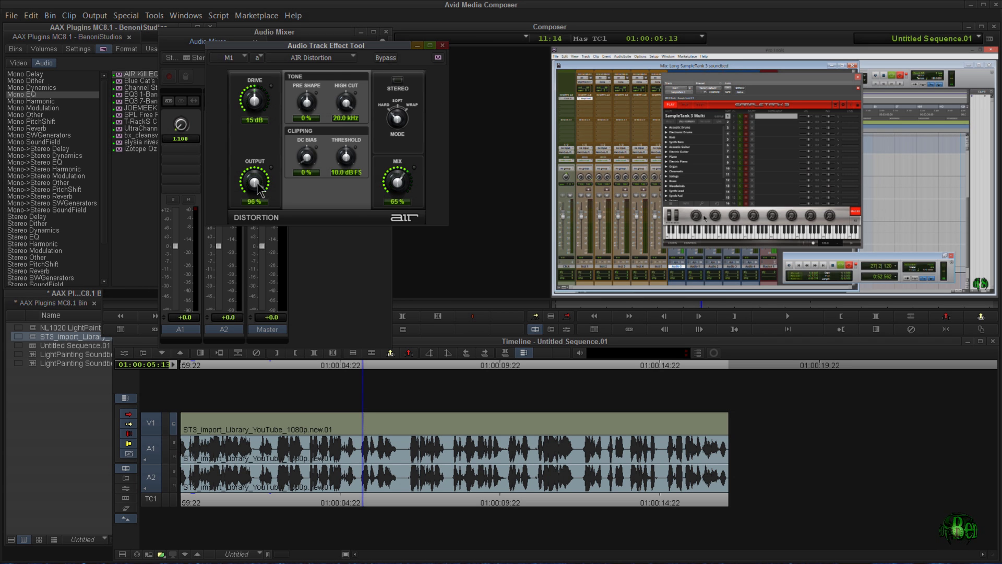
Step: Mark an IN, play, and raise AIR Distortion's mix to 86% and DC bias to 14%
key("i")
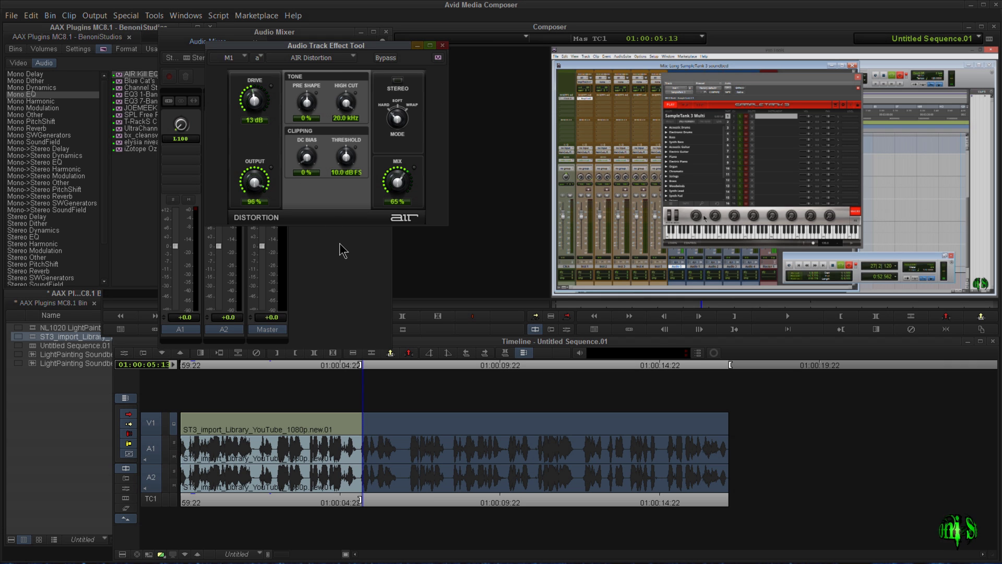
key("space")
left_click_drag(395, 189, 393, 165)
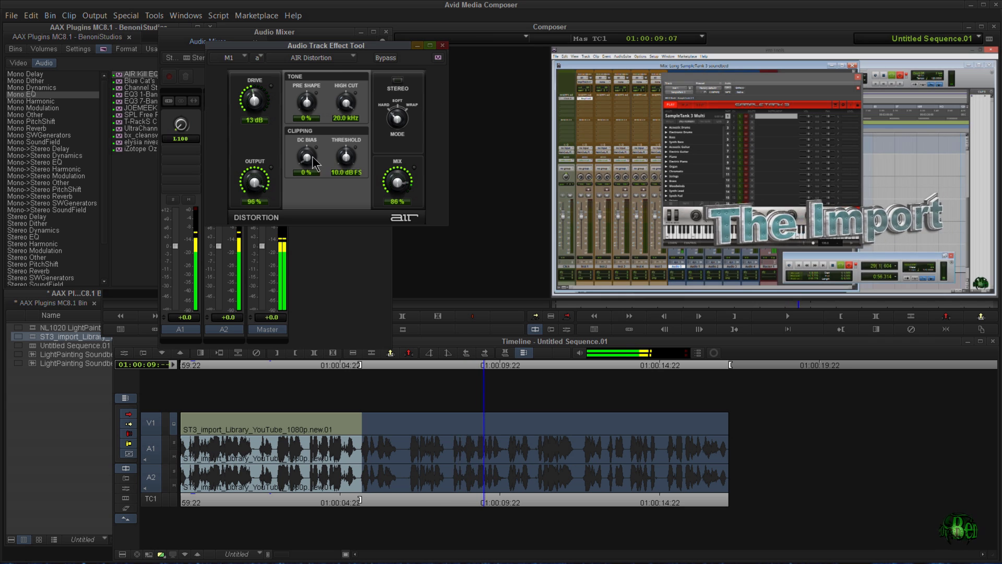
left_click_drag(309, 166, 321, 167)
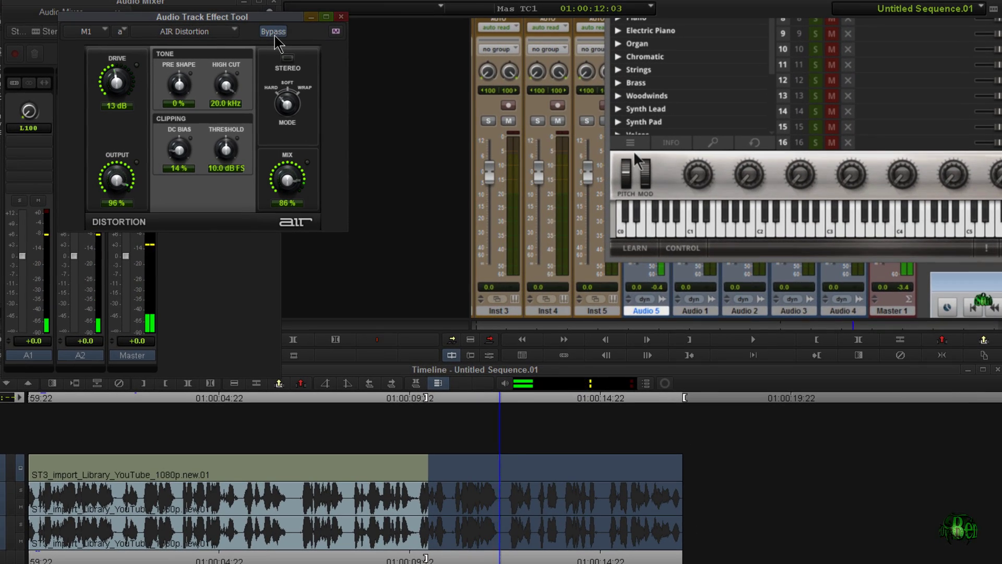
Step: Compare with Bypass, lower AIR Distortion's mix to 46%, and play the marked range
left_click(639, 148)
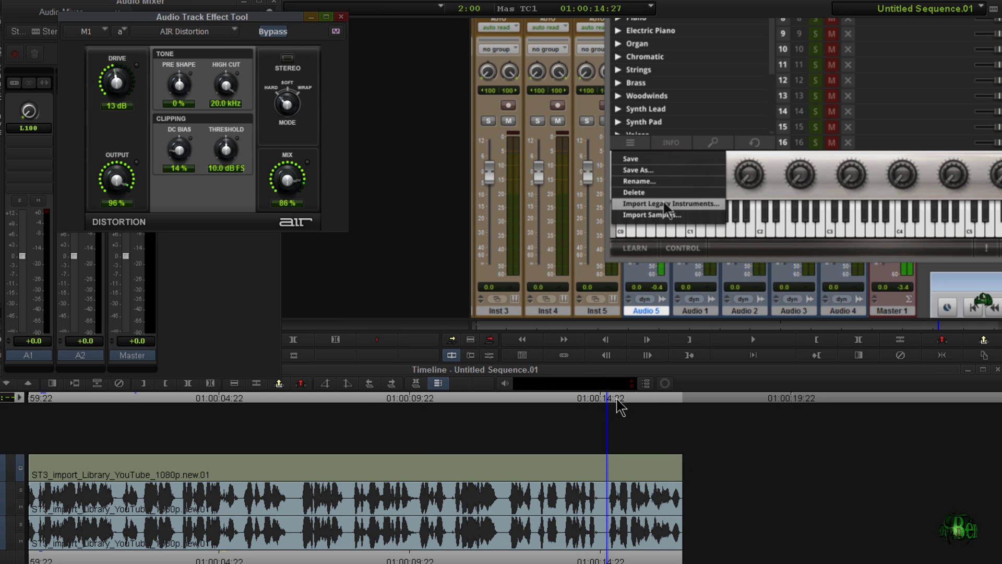
left_click_drag(620, 408, 317, 425)
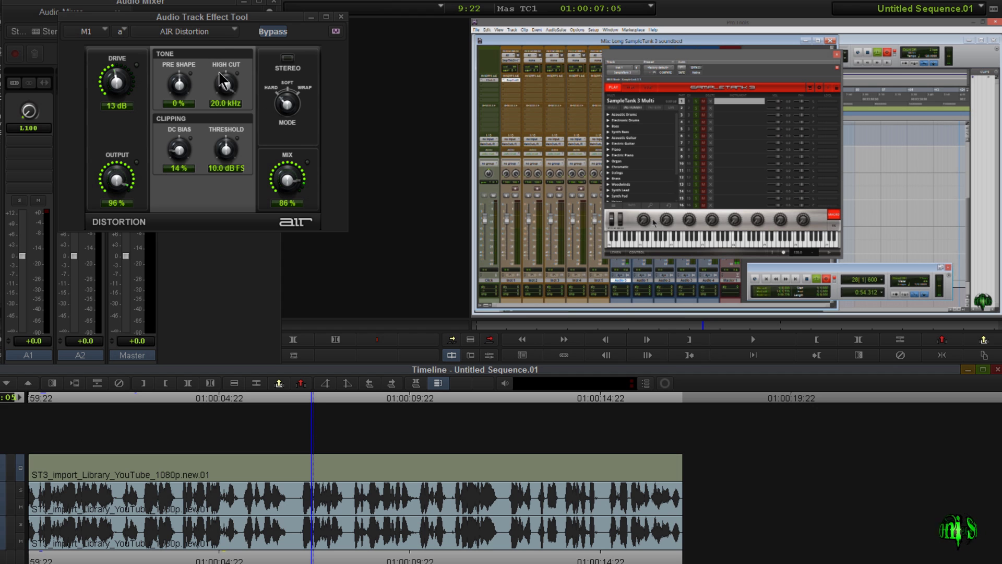
left_click_drag(284, 180, 284, 204)
key("space")
key("space")
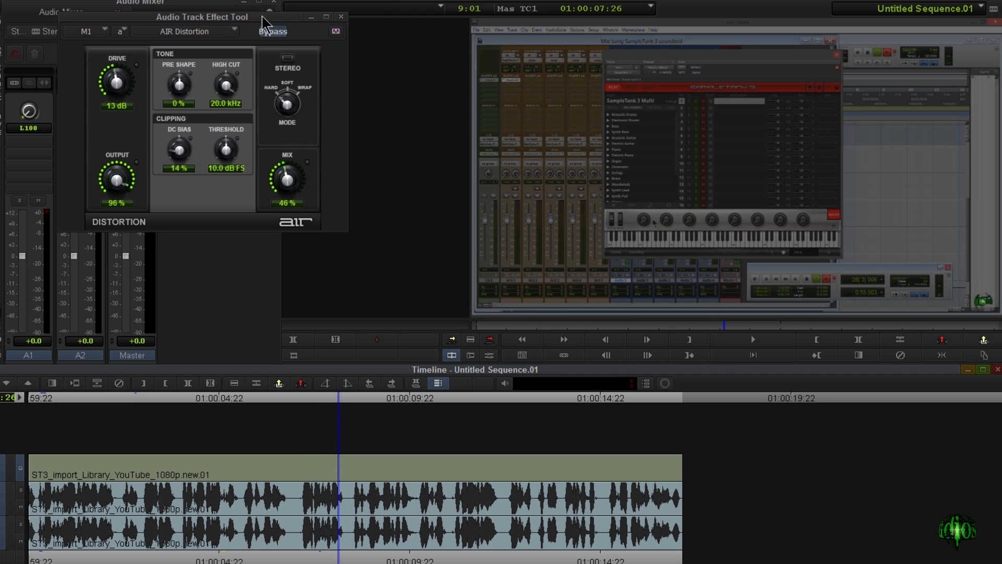
key("i")
key("space")
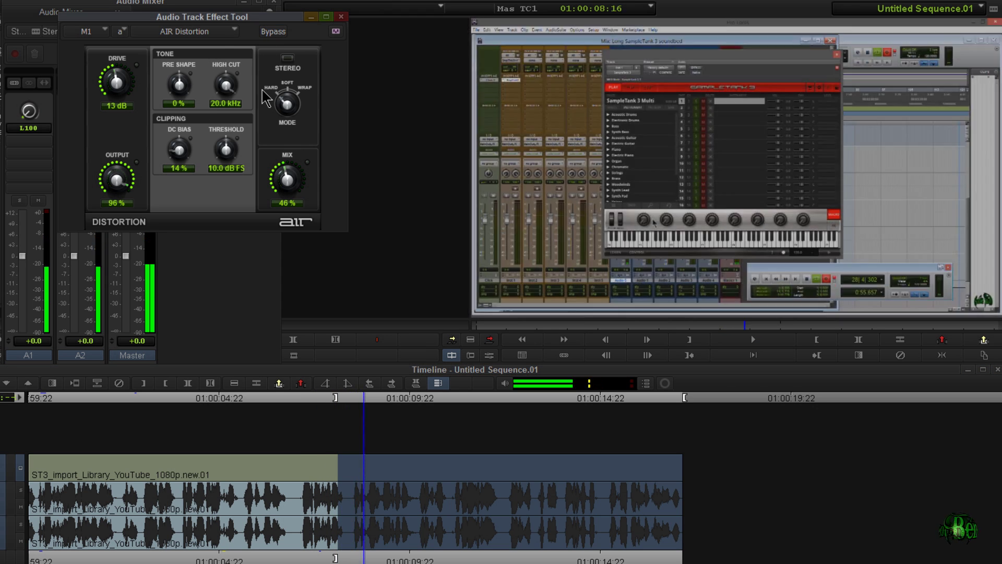
key("space")
key("g")
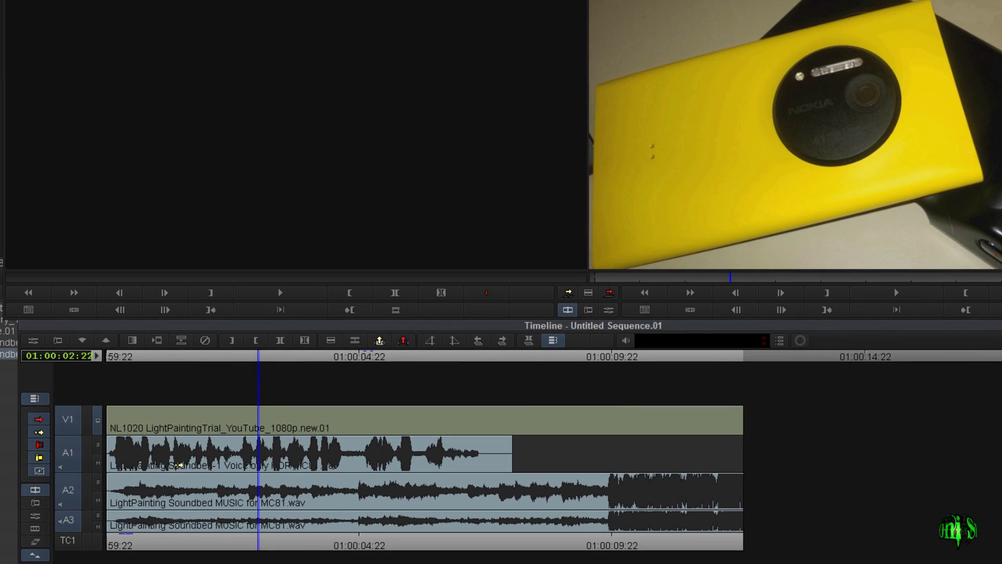
Step: Select the A1 voiceover and A2/A3 soundbed clips, then play the LightPainting sequence from the start
left_click(179, 464)
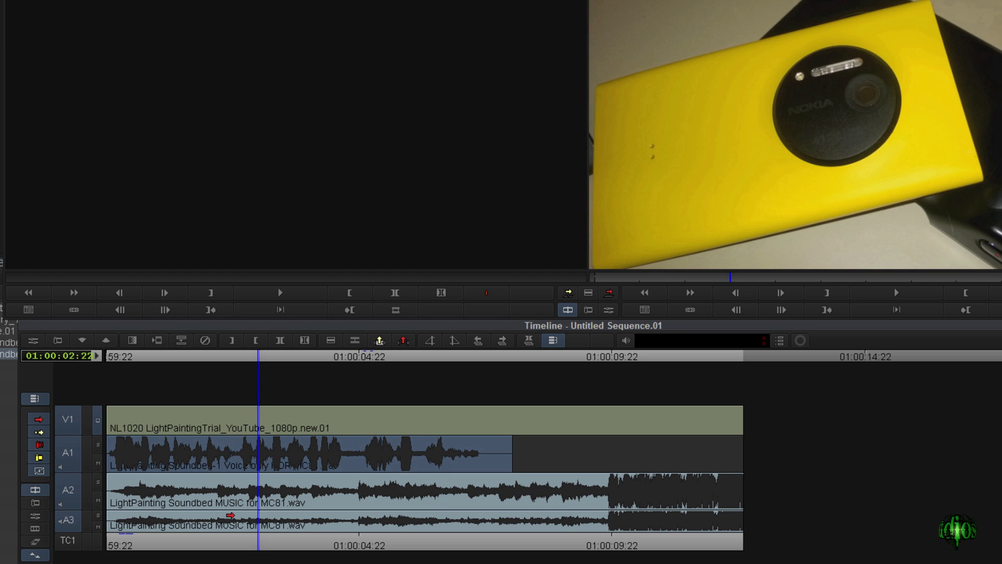
left_click(230, 515)
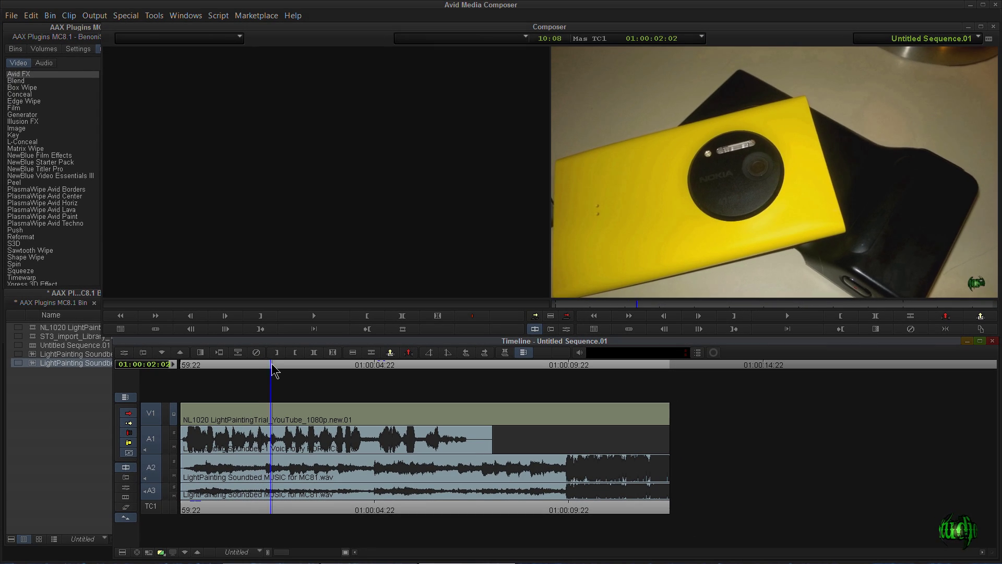
left_click(254, 364)
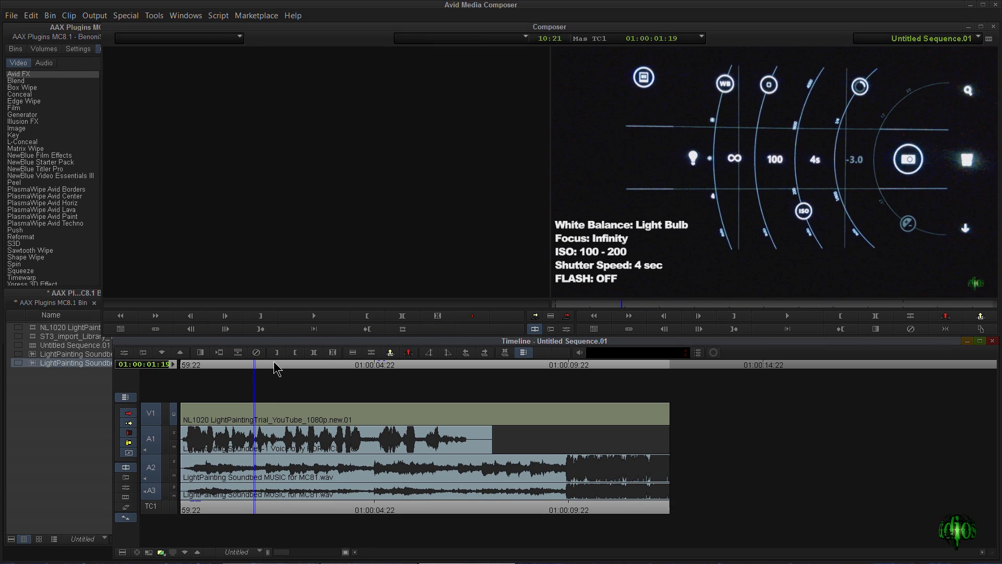
key("space")
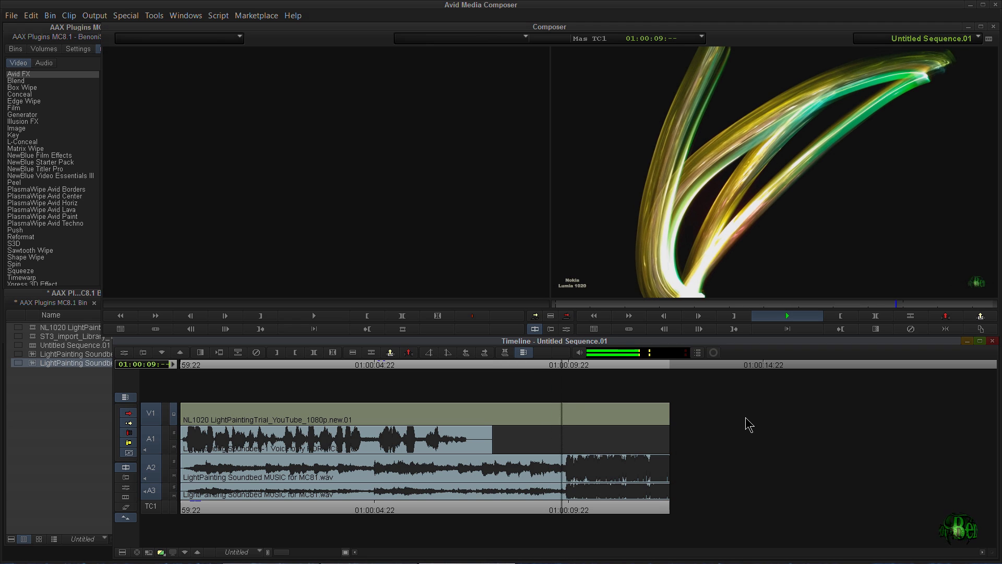
key("space")
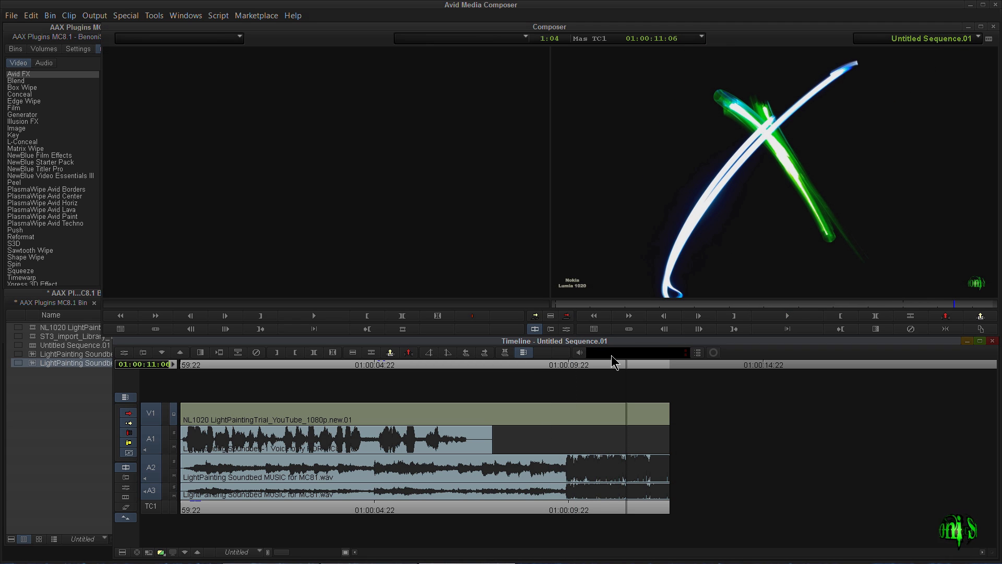
left_click_drag(631, 363, 225, 380)
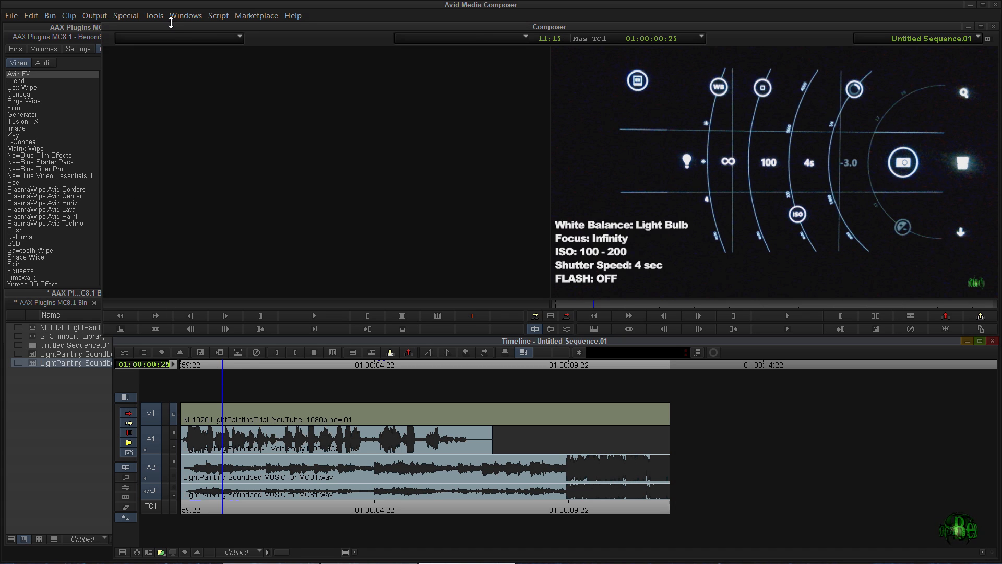
left_click(154, 16)
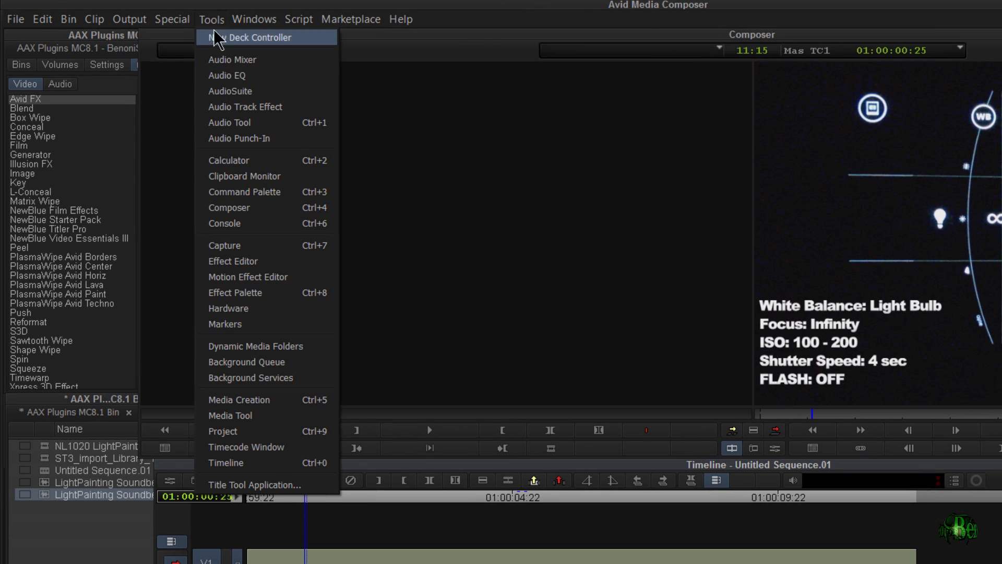
Step: From the Audio Mixer, put Channel Strip (mono) on track A1's first insert
left_click(233, 59)
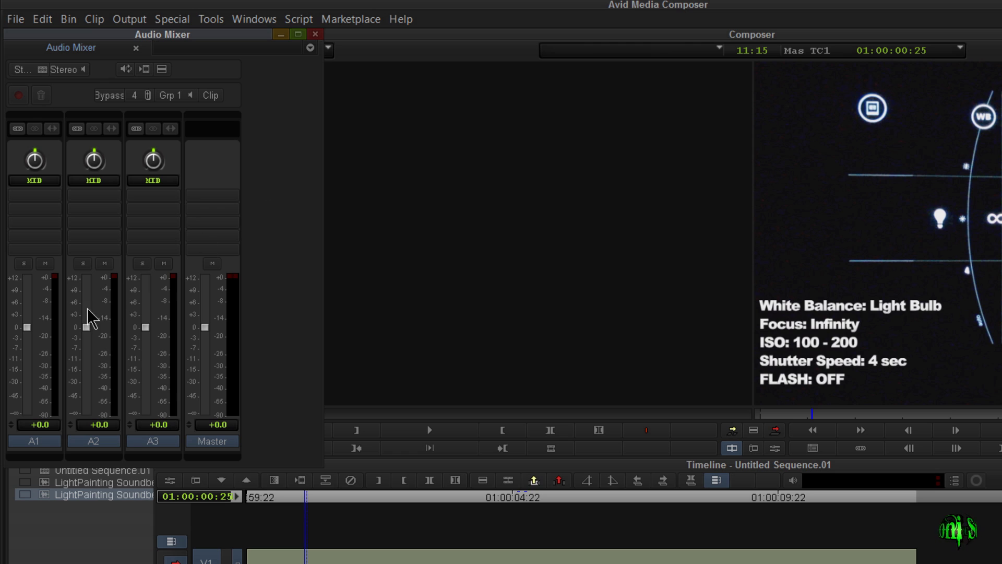
left_click(49, 196)
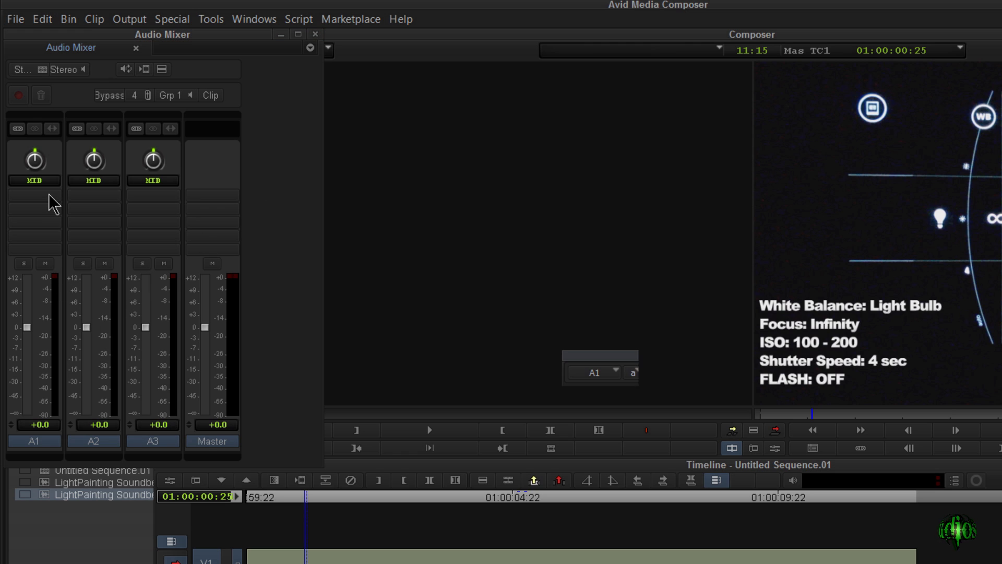
left_click(677, 369)
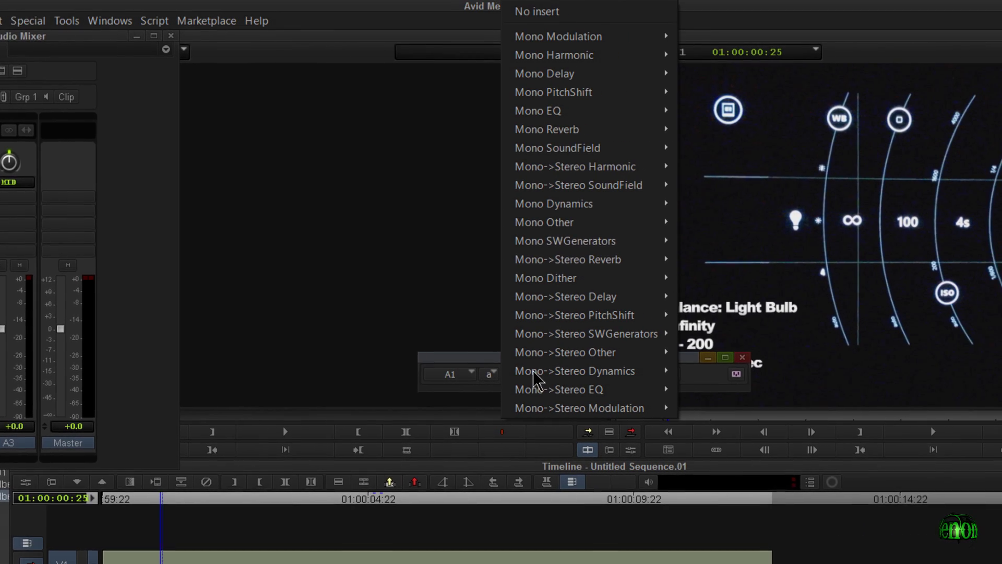
mouse_move(775, 129)
mouse_move(588, 112)
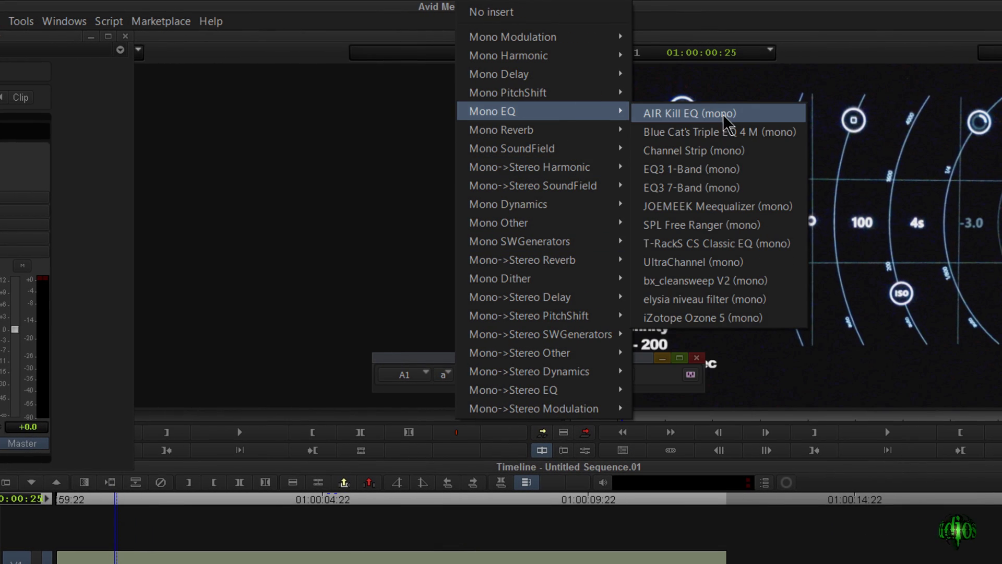
left_click(725, 149)
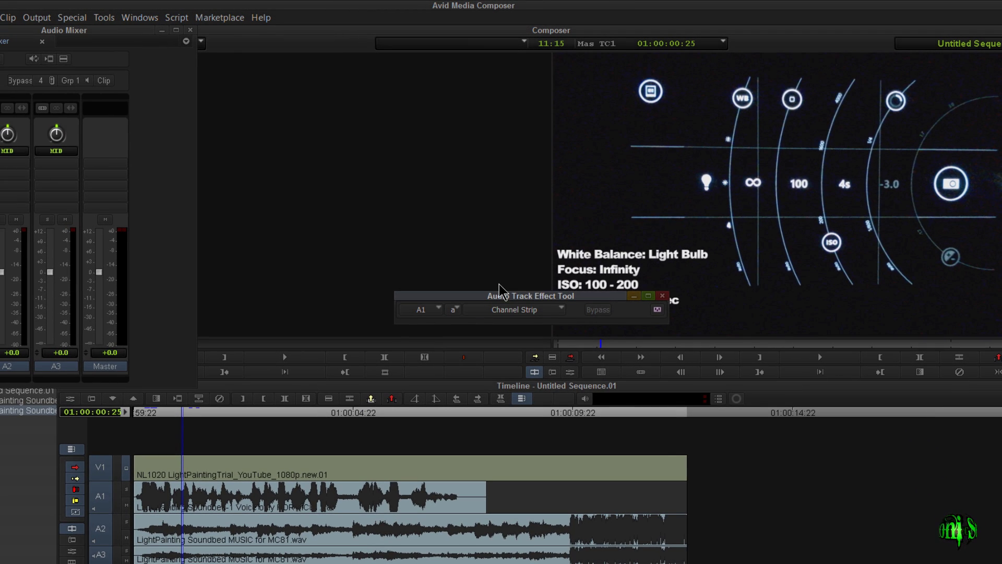
Step: Bypass the Channel Strip's FILT, DYN and VOL stages so only the EQ runs
left_click_drag(495, 300, 423, 98)
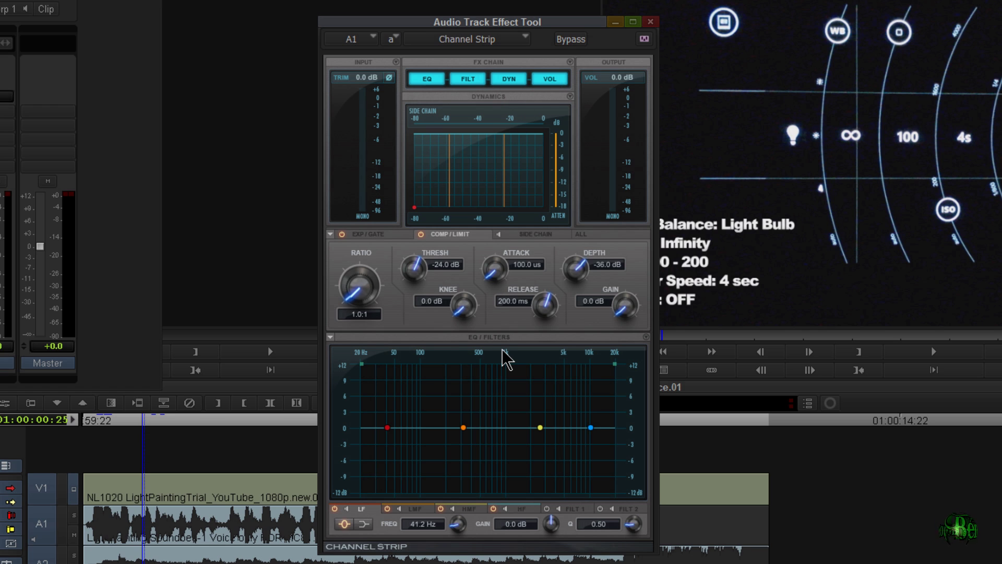
left_click(468, 81)
left_click(508, 80)
left_click(549, 79)
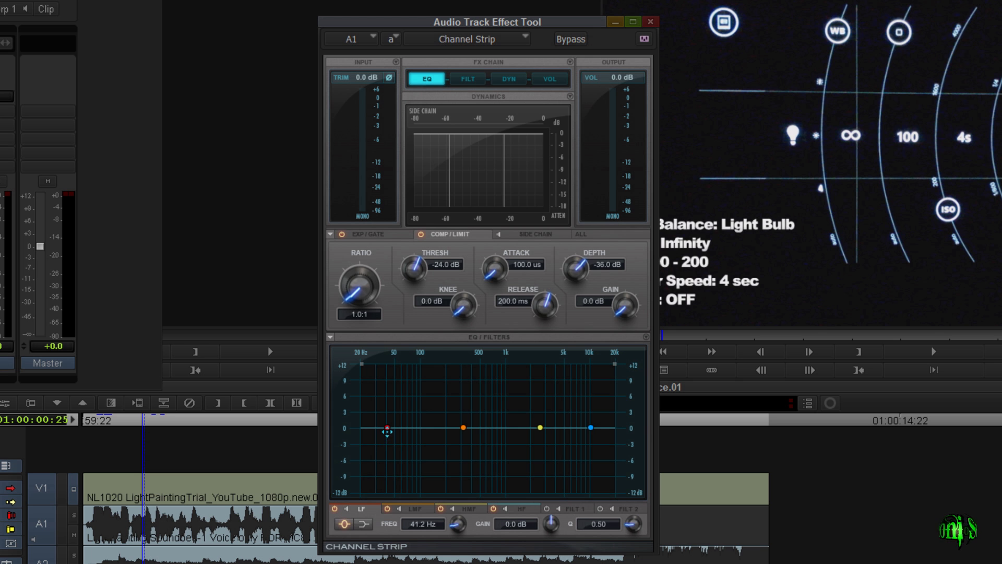
Step: Make the low band a -12 dB shelf near 79 Hz and the high band a 3.5 kHz shelf
left_click_drag(387, 430, 383, 487)
left_click(364, 525)
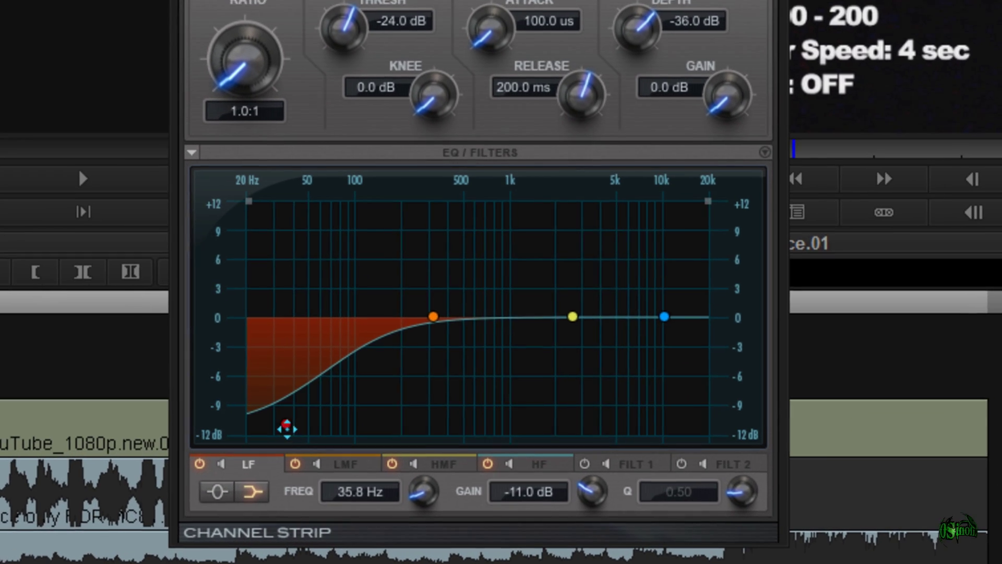
mouse_move(382, 487)
left_mouse_down()
mouse_move(395, 485)
mouse_move(391, 503)
left_mouse_up()
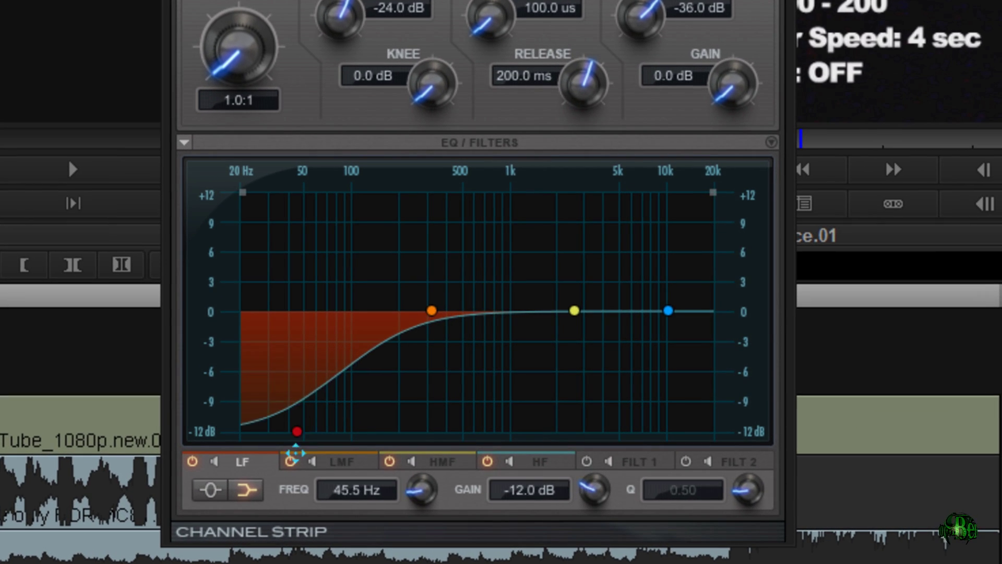
left_click_drag(295, 453, 337, 471)
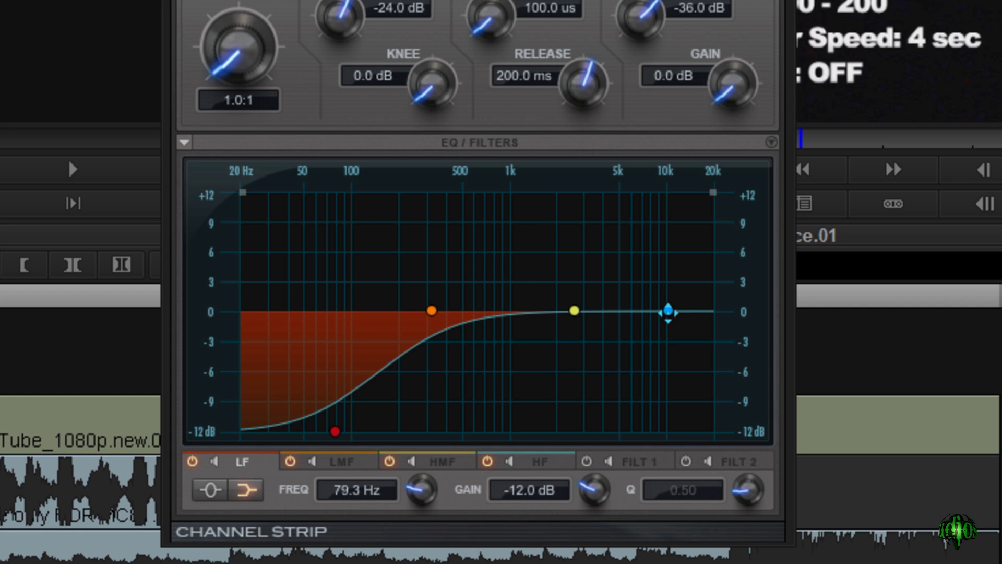
left_click_drag(668, 312, 593, 305)
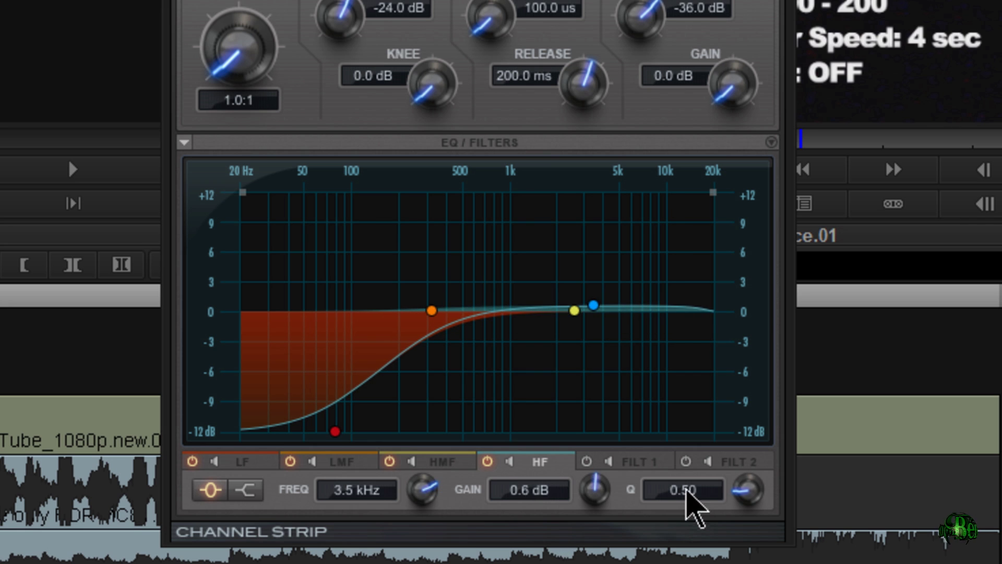
left_click(245, 489)
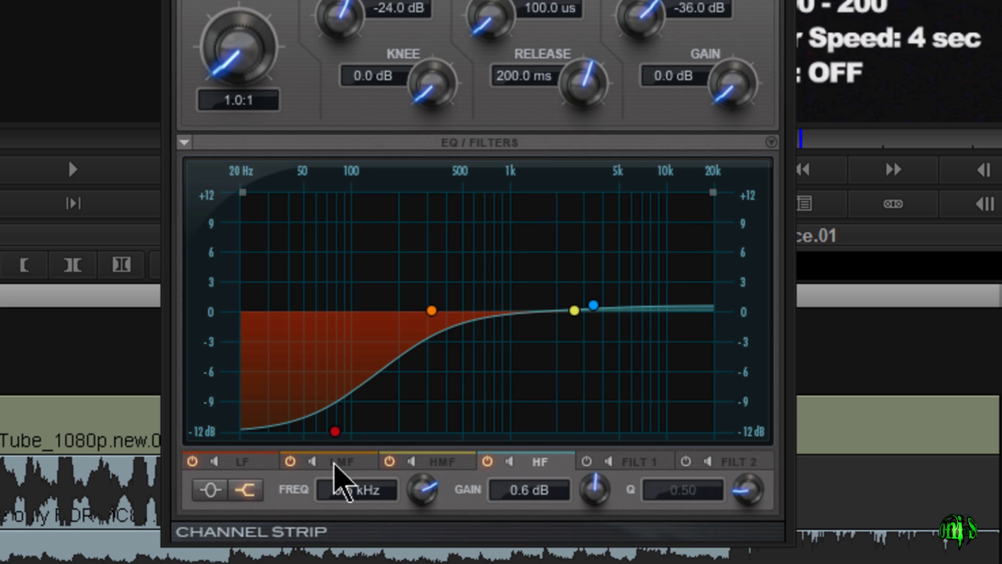
Step: Set the low-mid band to a narrow -1.0 dB dip at 334.8 Hz
left_click(346, 462)
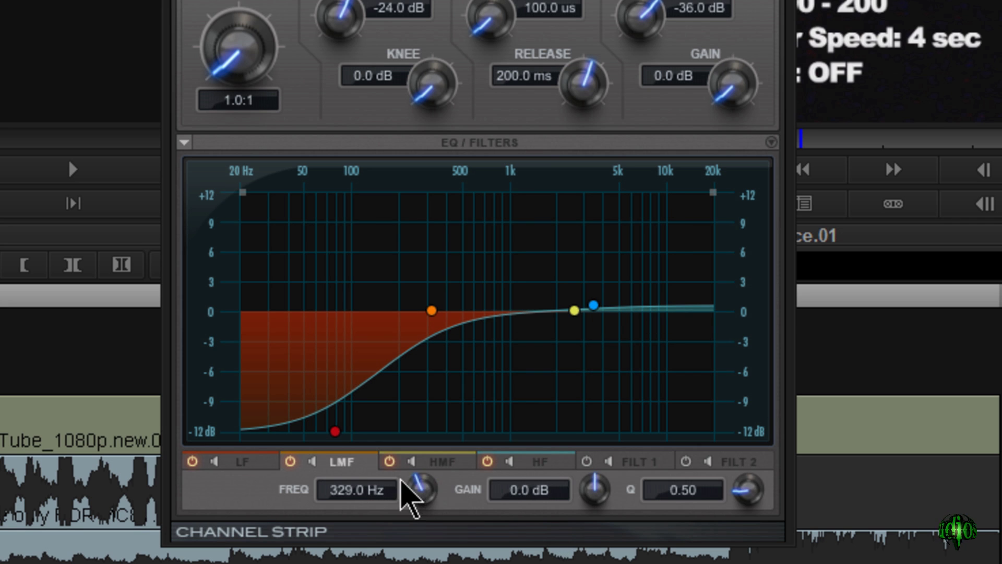
left_click_drag(417, 479, 421, 488)
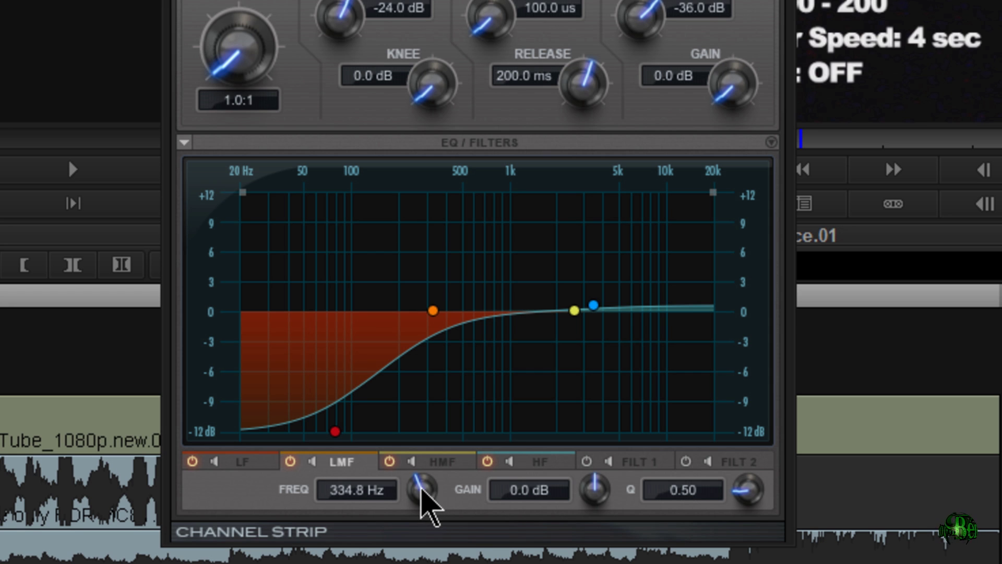
left_click_drag(595, 481, 594, 519)
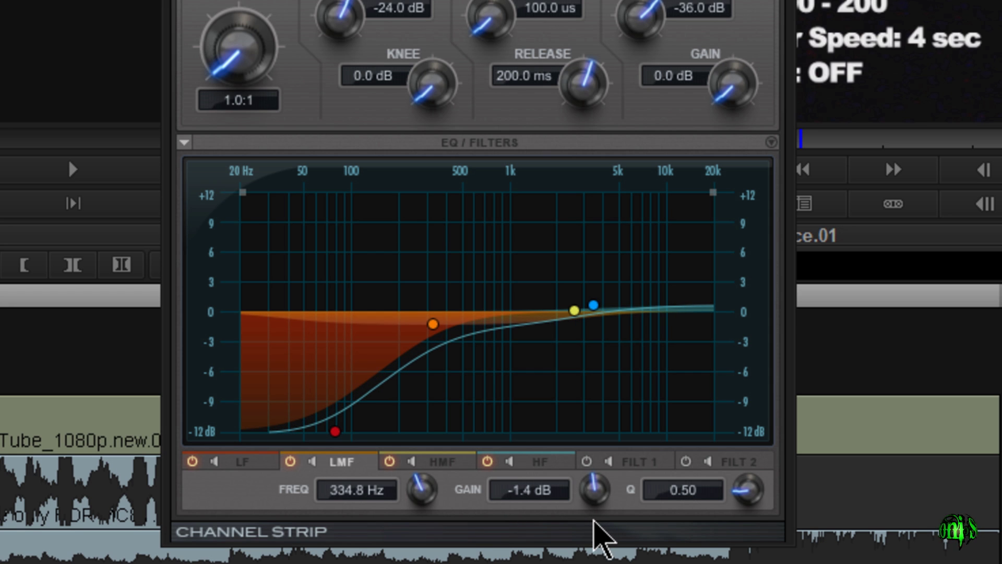
left_click_drag(744, 496, 739, 286)
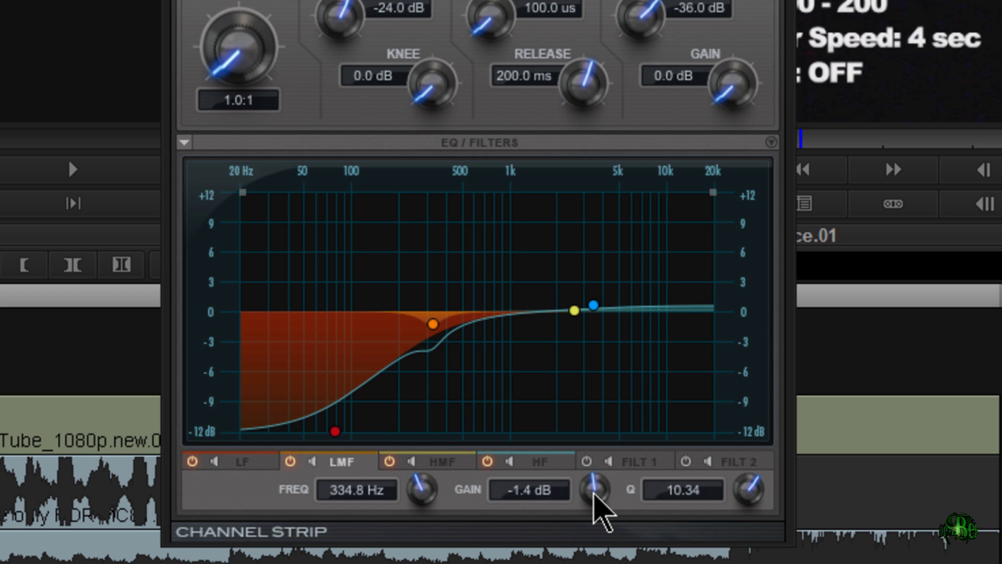
left_click_drag(593, 492, 595, 528)
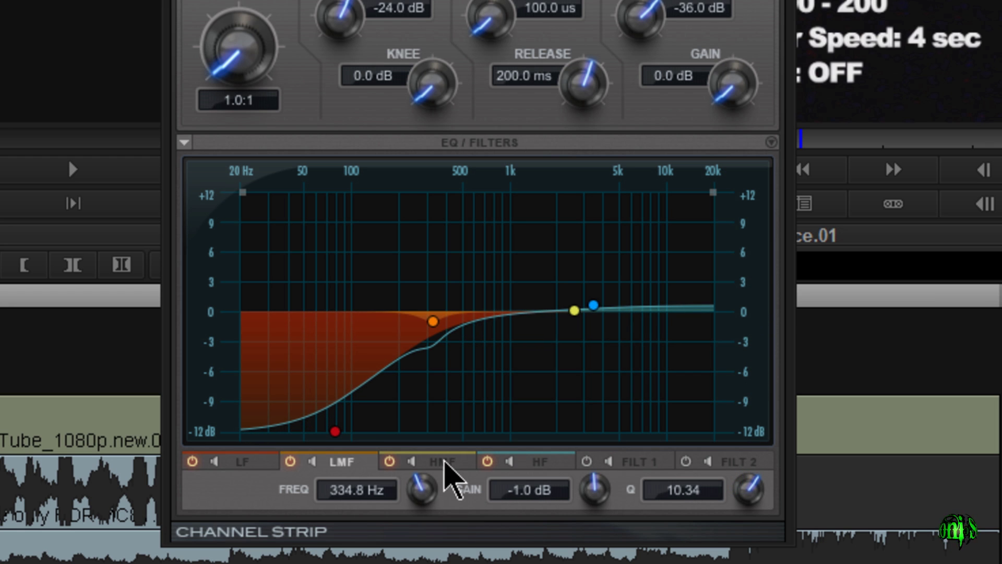
Step: Set the high-mid band to a narrower, deeper dip at 864.1 Hz
left_click(443, 461)
left_click_drag(422, 490, 409, 556)
left_click_drag(595, 489, 594, 527)
left_click_drag(746, 488, 740, 377)
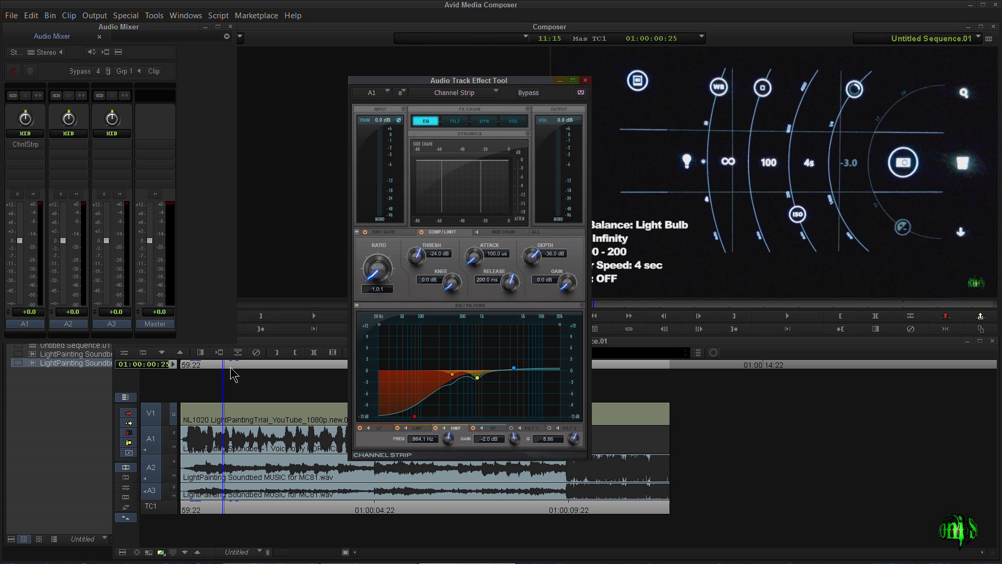
Step: Audition the voice, then lower the low shelf frequency and ease its cut to about -7.7 dB
left_click(209, 368)
key("space")
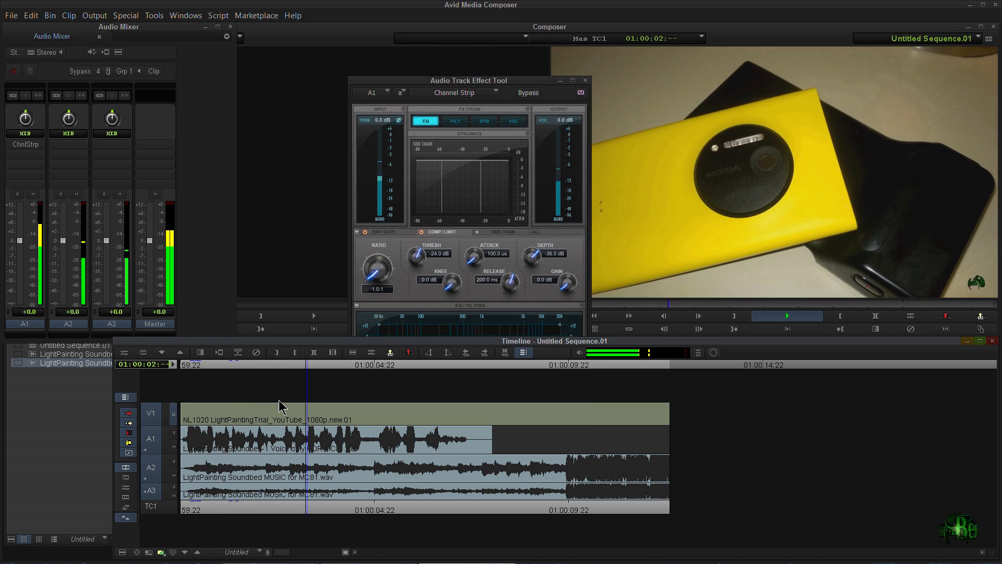
key("space")
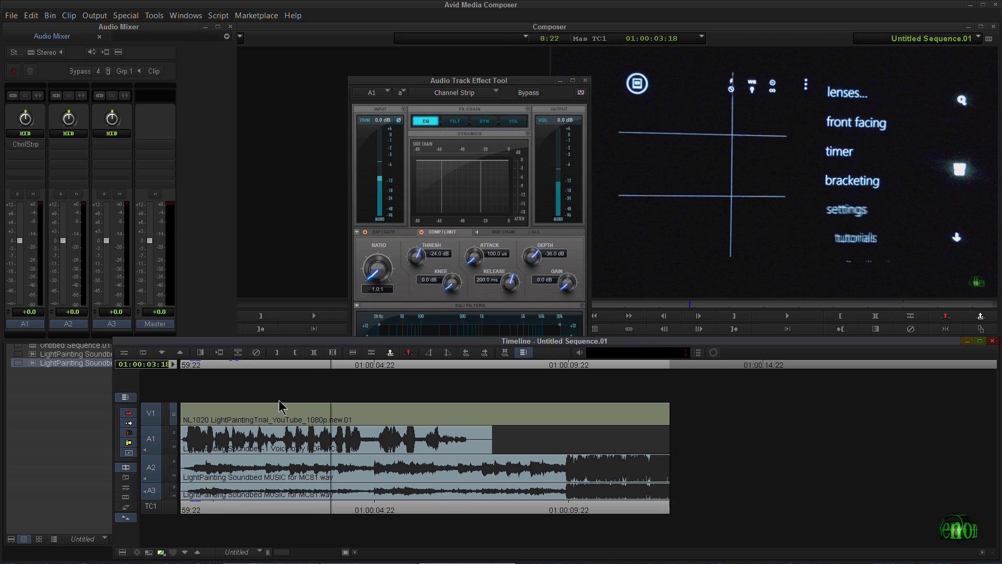
left_click(471, 82)
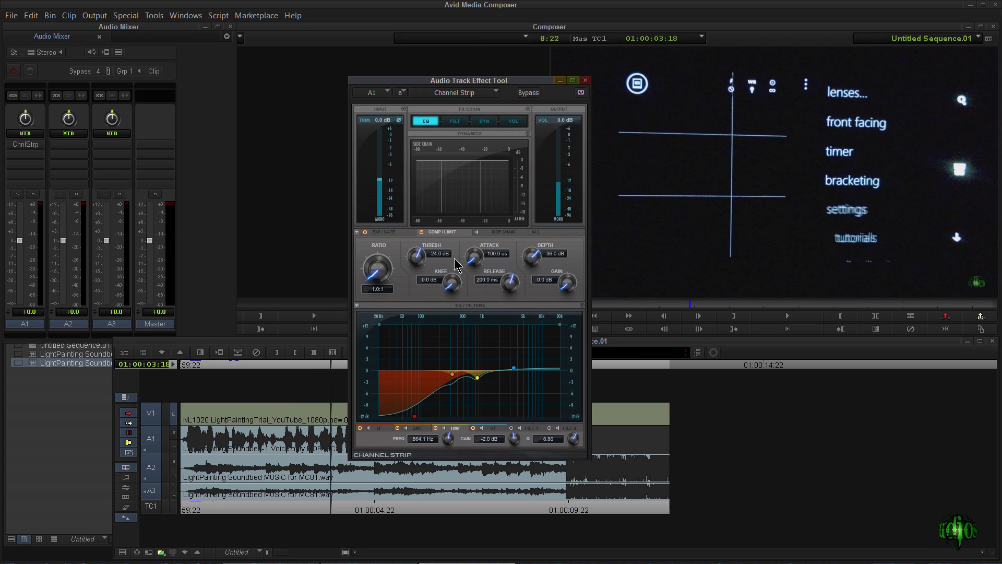
left_click(385, 429)
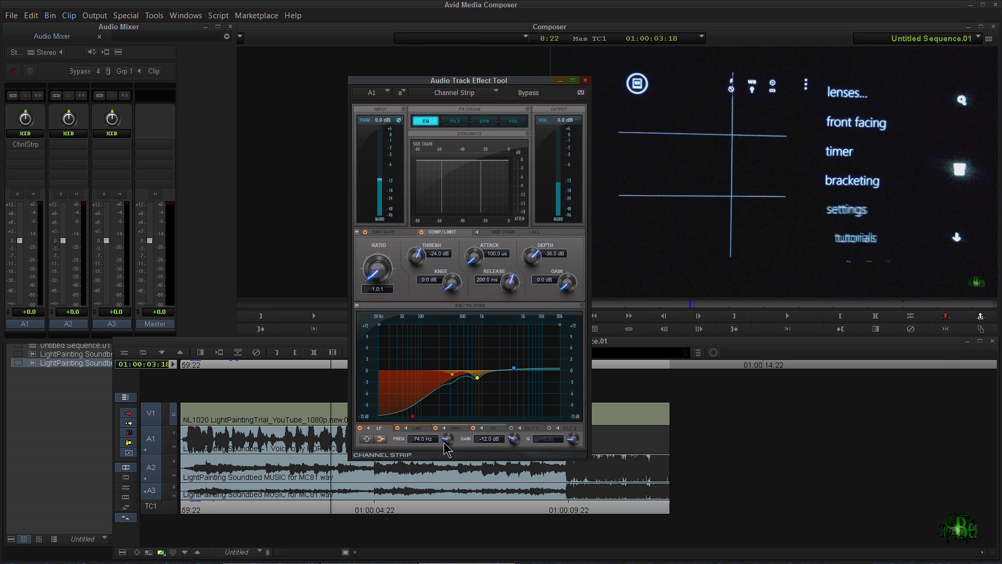
left_click_drag(447, 440, 445, 448)
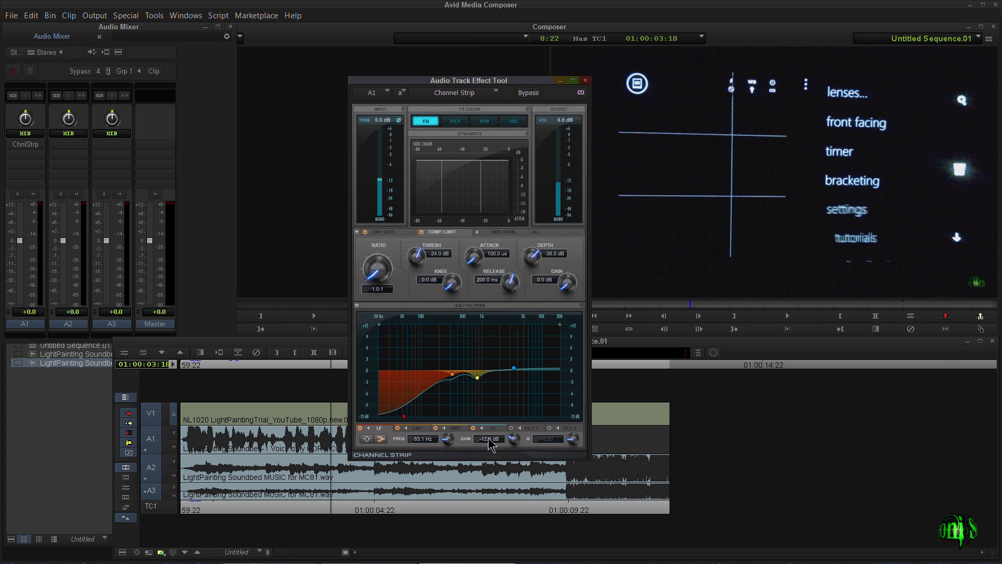
mouse_move(513, 439)
left_mouse_down()
mouse_move(515, 450)
mouse_move(512, 437)
left_mouse_up()
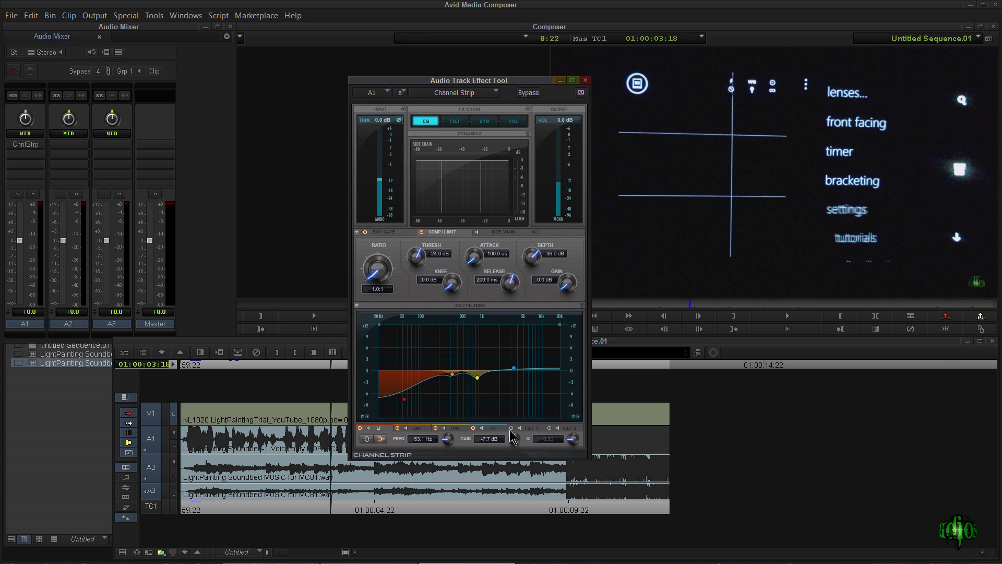
Step: Play back again with the Channel Strip bypassed for comparison, then close the effect window
left_click(237, 391)
key("space")
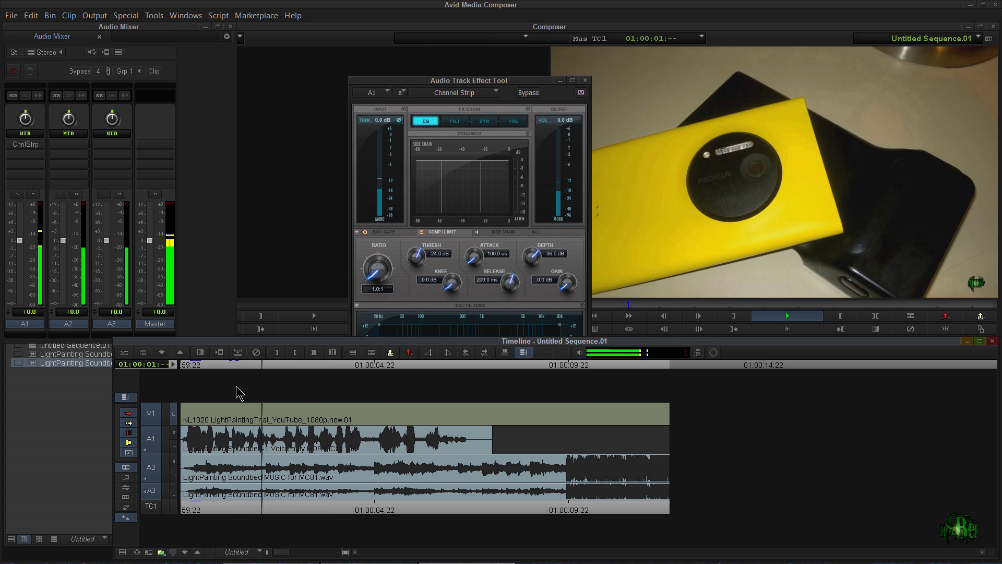
key("space")
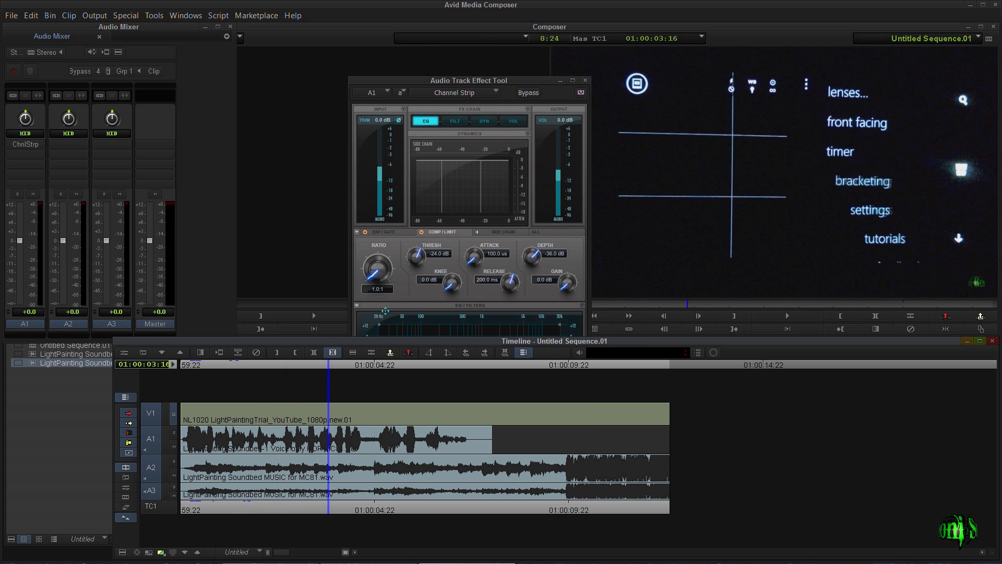
left_click(529, 93)
key("space")
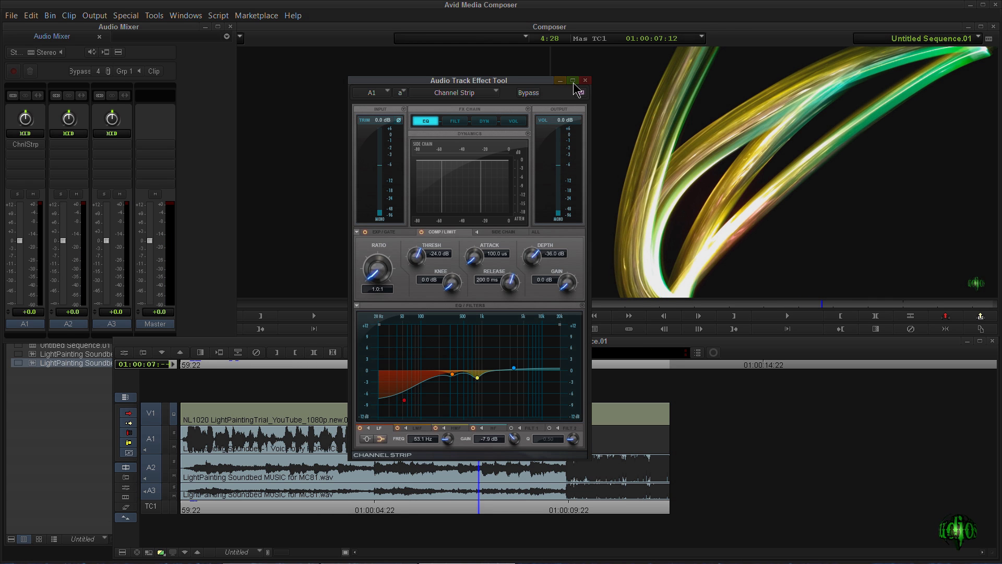
left_click_drag(514, 84, 561, 68)
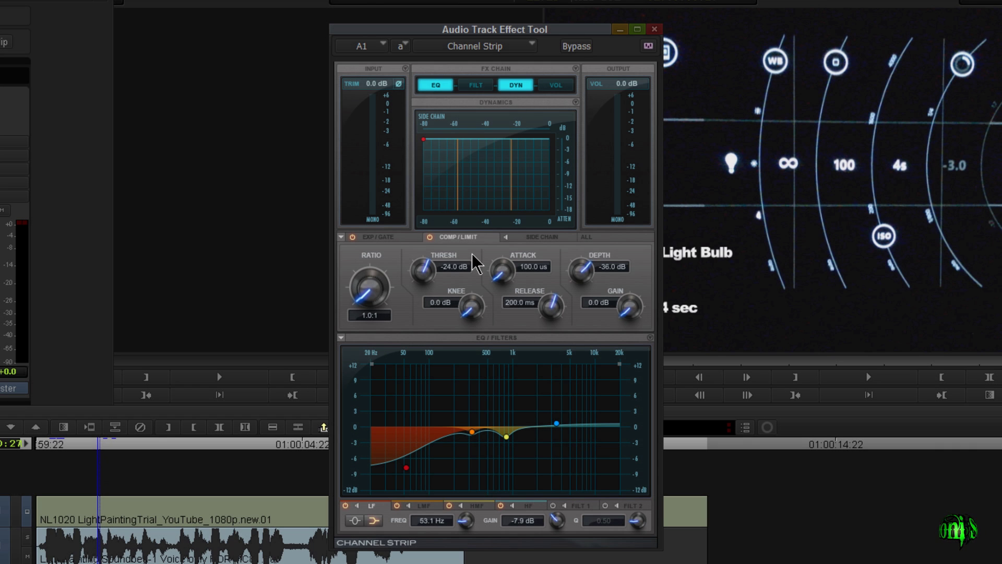
left_click_drag(359, 270, 360, 271)
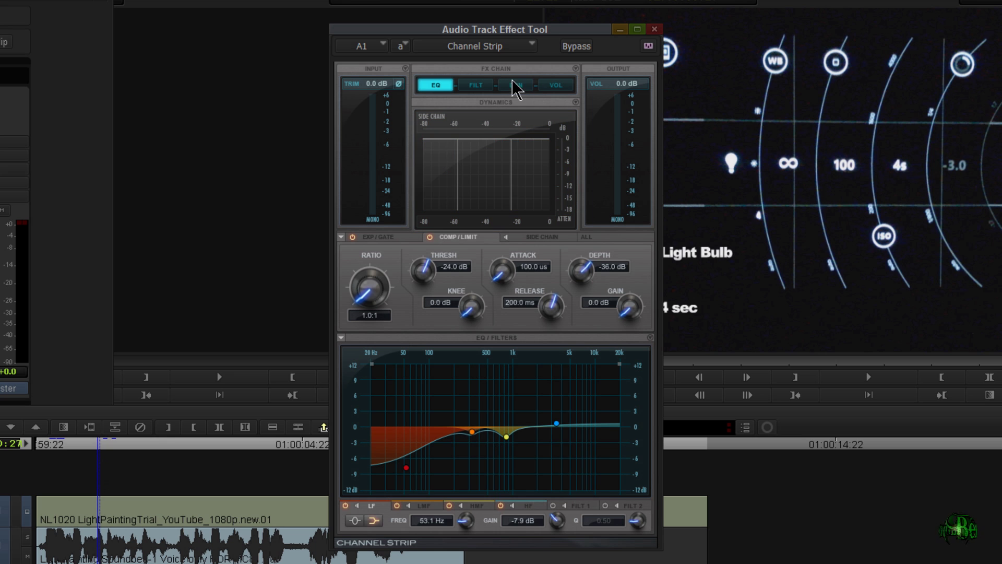
left_click(655, 29)
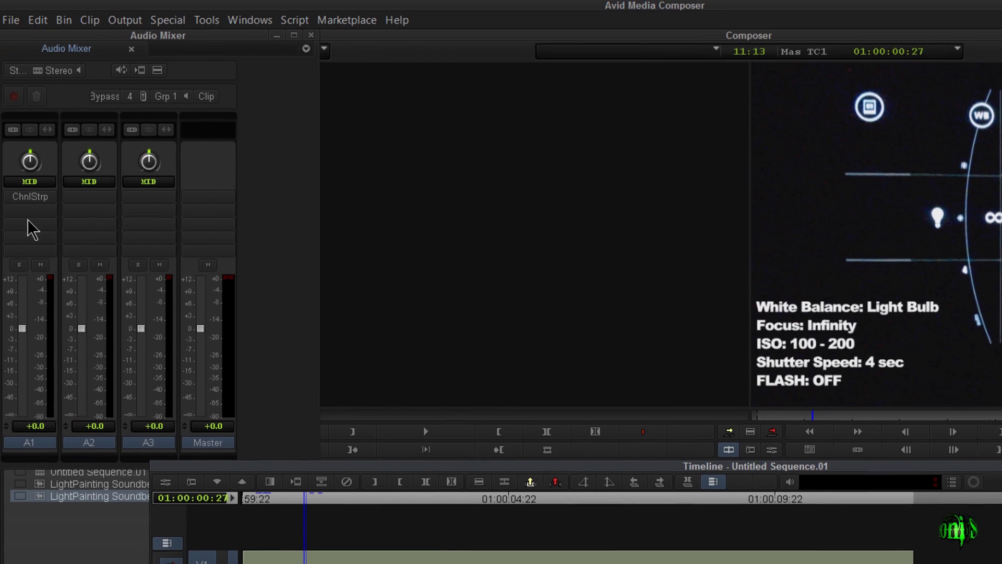
Step: Insert Pro Compressor on A1's second slot with SMART detection mode
left_click(0, 194)
left_click(566, 76)
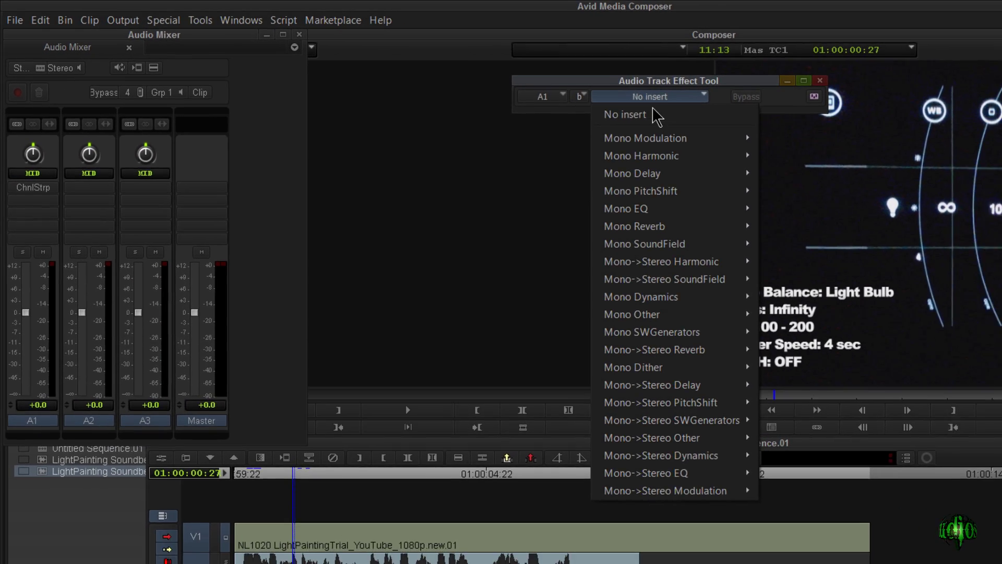
mouse_move(762, 313)
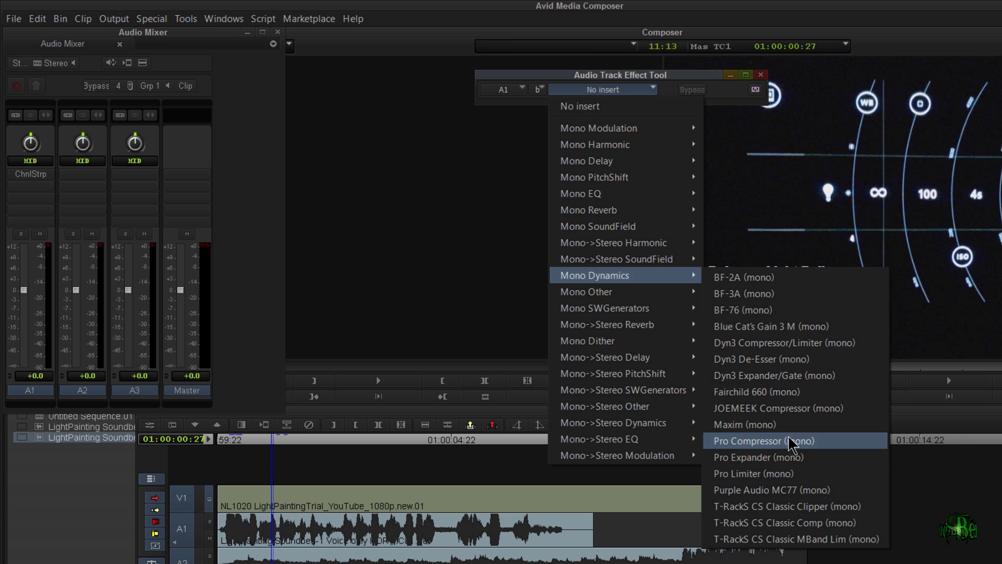
left_click(790, 442)
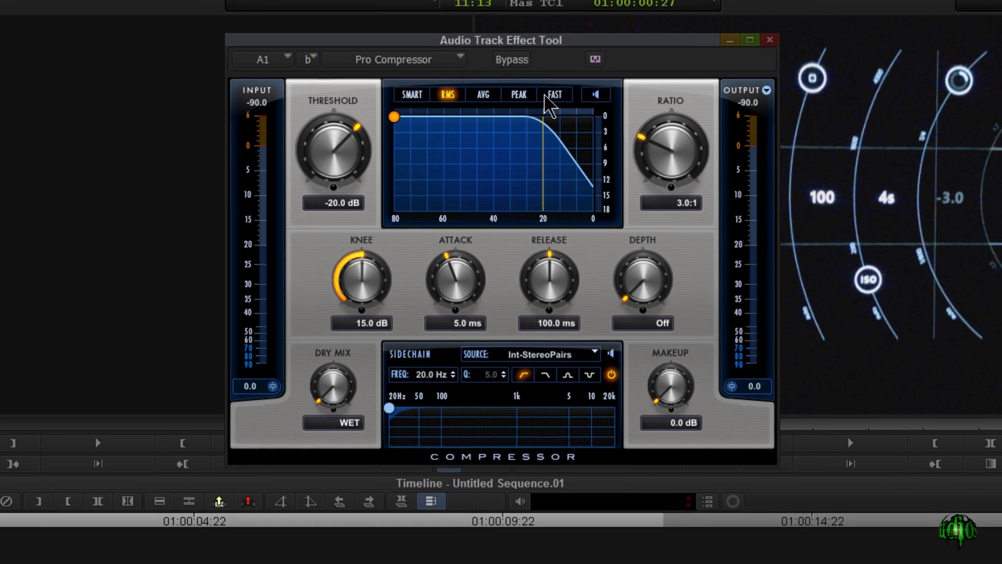
left_click(724, 116)
left_click(411, 97)
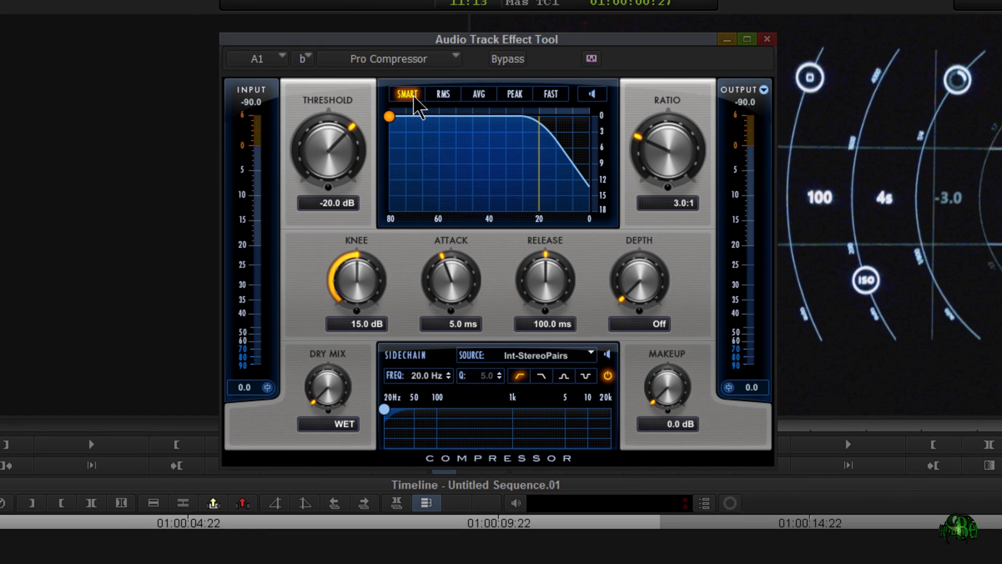
Step: Set the compressor threshold to -16 dB, knee 11.2 dB, attack 5.1 ms, release about 170 ms
left_click_drag(312, 167, 366, 180)
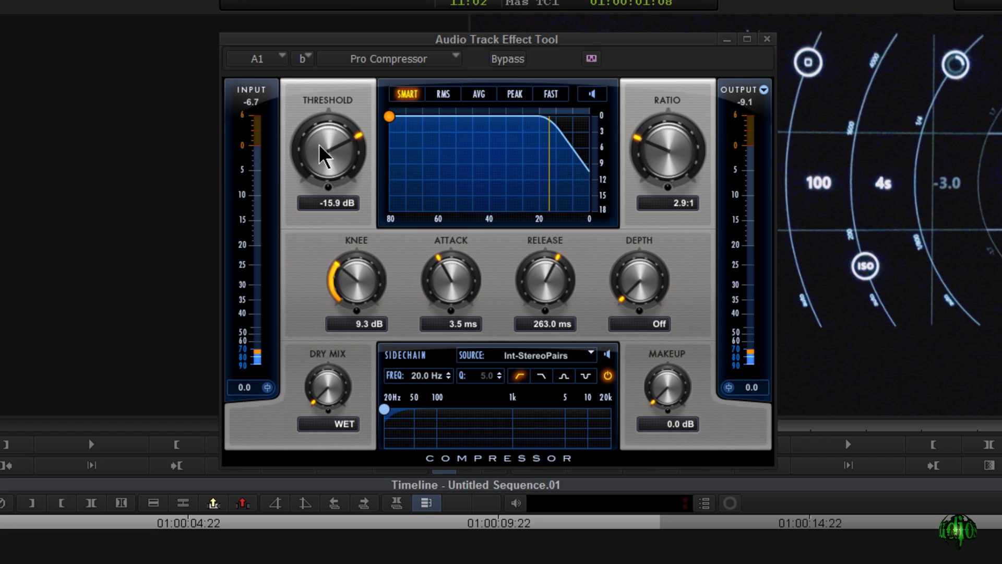
left_click_drag(331, 152, 332, 160)
left_click_drag(331, 280, 357, 271)
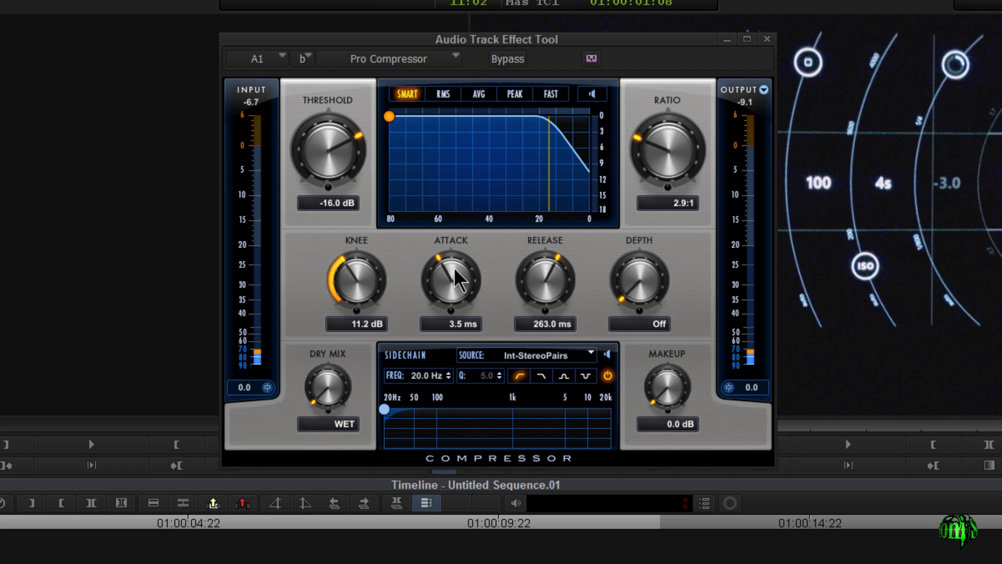
left_click_drag(458, 279, 459, 261)
left_click_drag(545, 277, 545, 285)
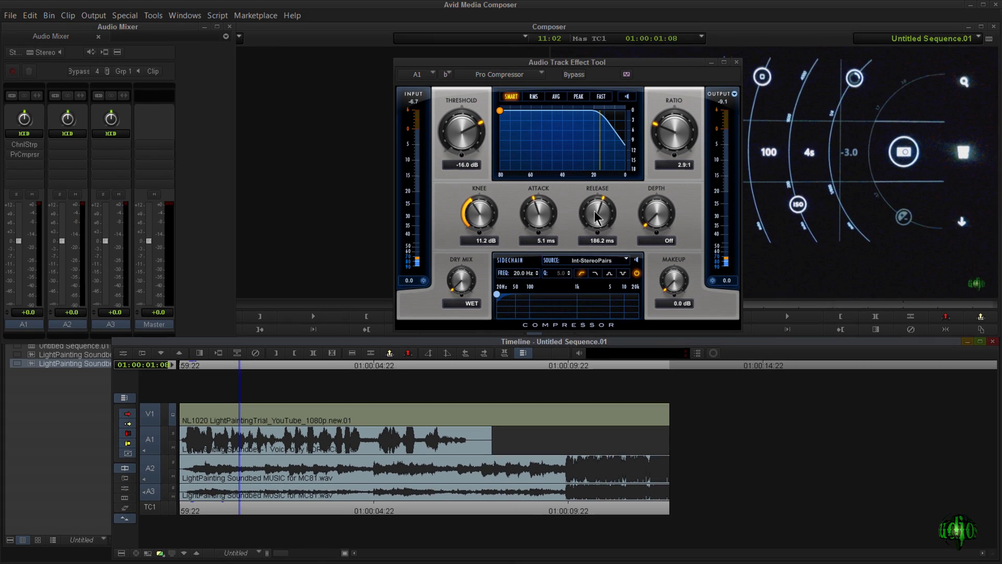
left_click_drag(597, 217, 598, 221)
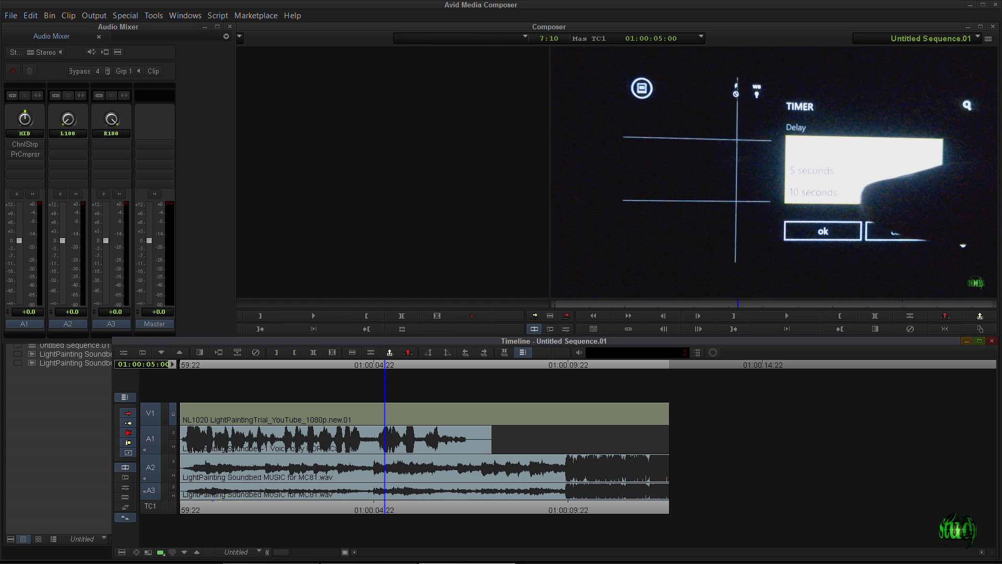
Step: Add the mono Pro Limiter to A1's third insert and pull its threshold down toward -5.6 dB
left_click(37, 165)
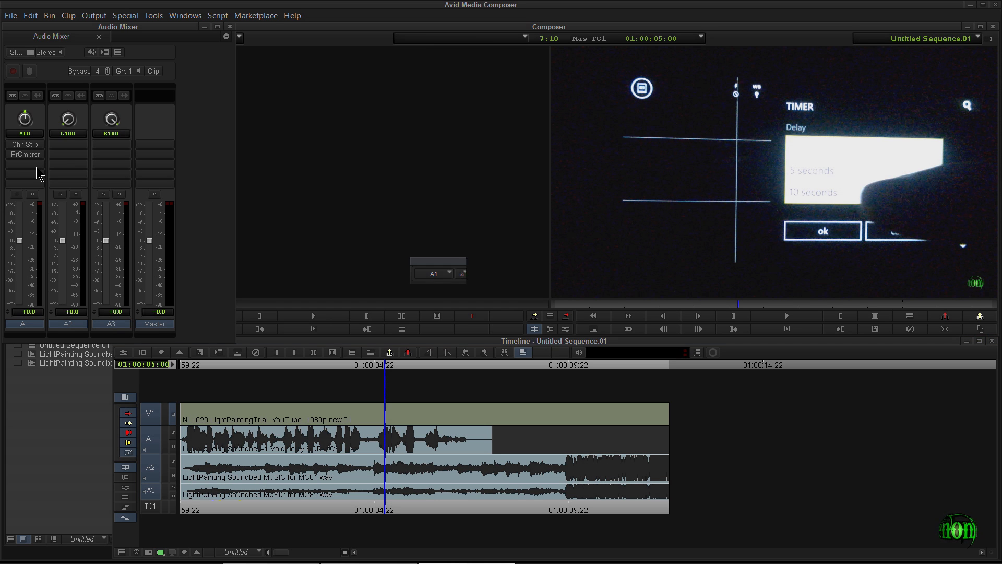
left_click(549, 272)
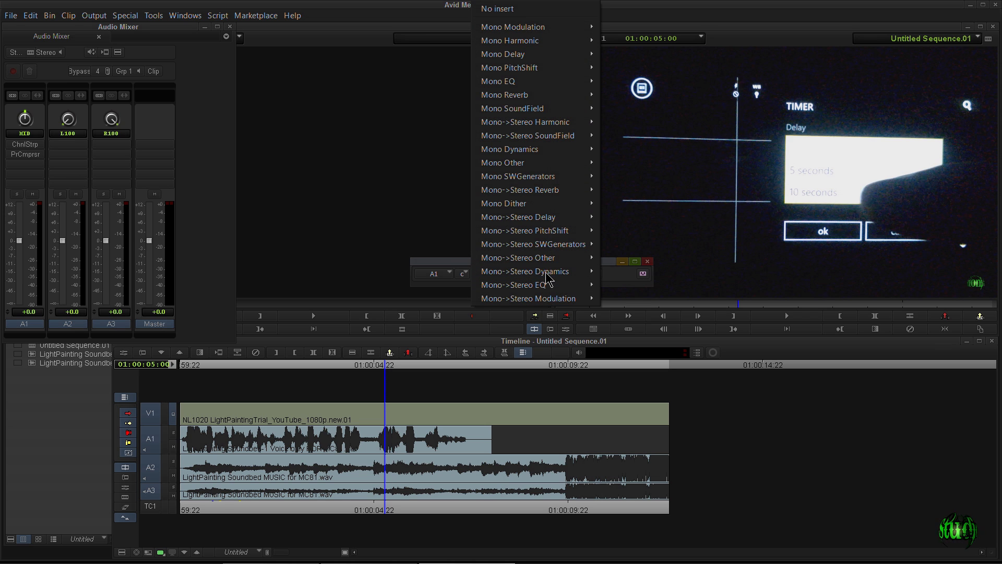
mouse_move(553, 246)
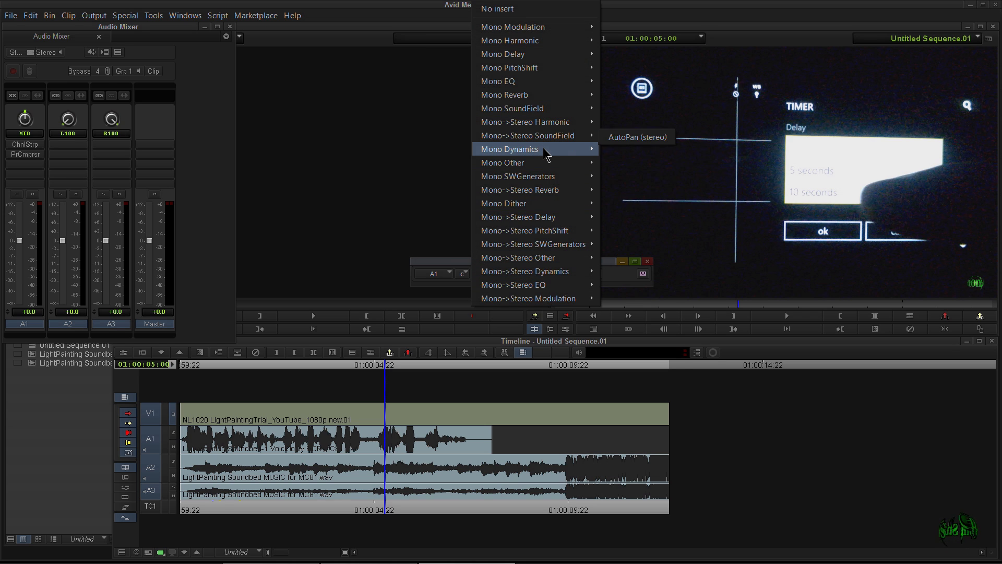
mouse_move(546, 150)
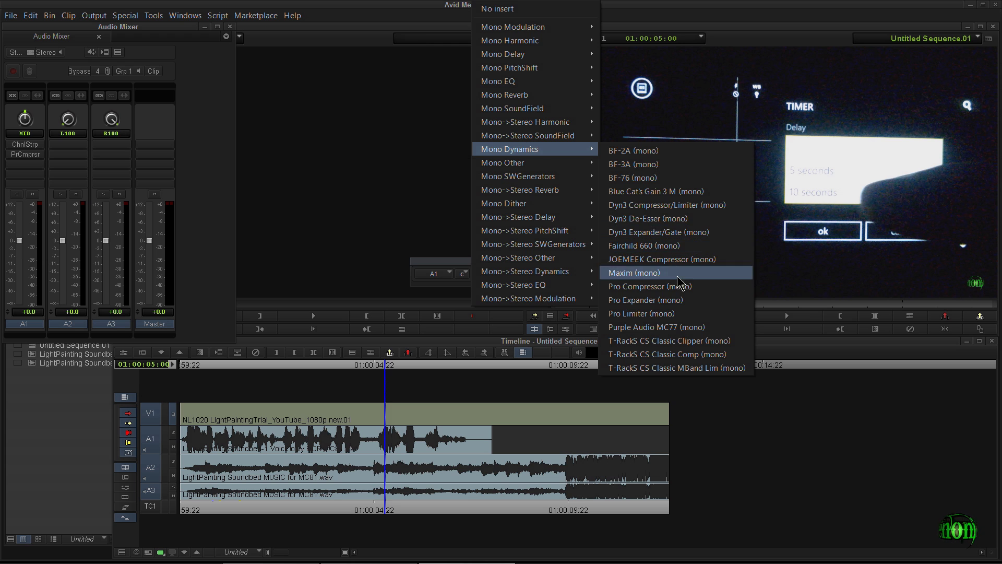
left_click(668, 315)
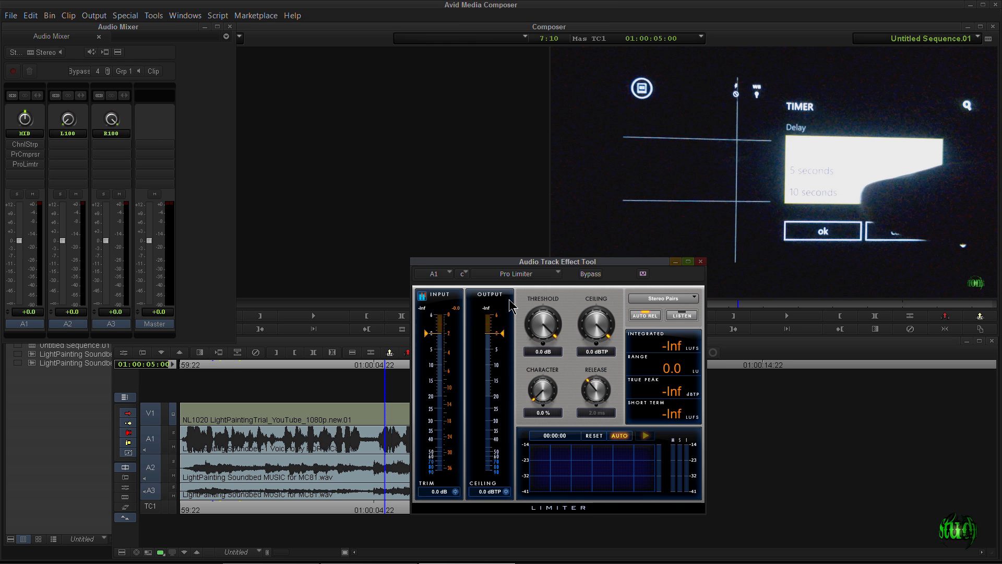
left_click_drag(561, 270, 464, 115)
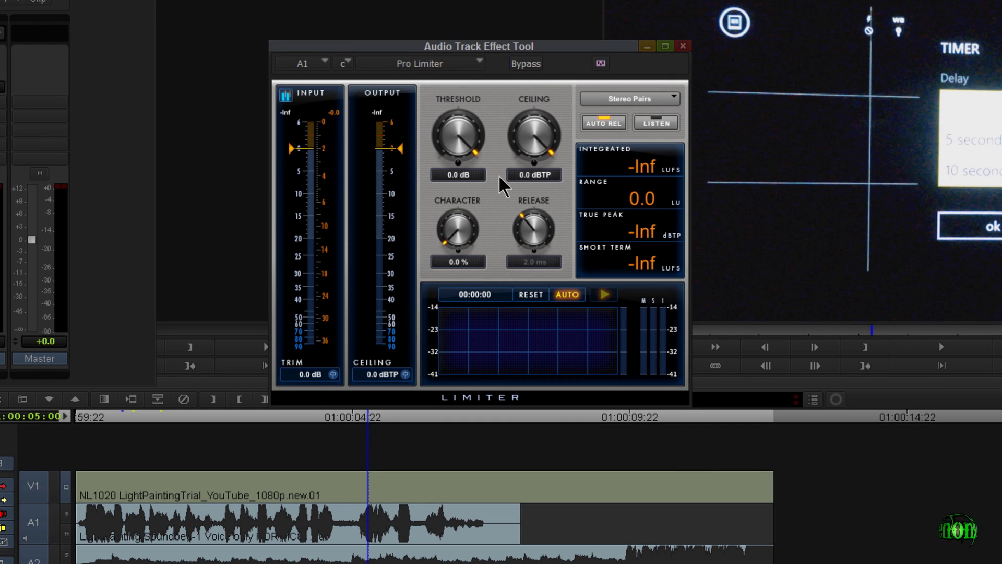
left_click_drag(471, 129, 468, 183)
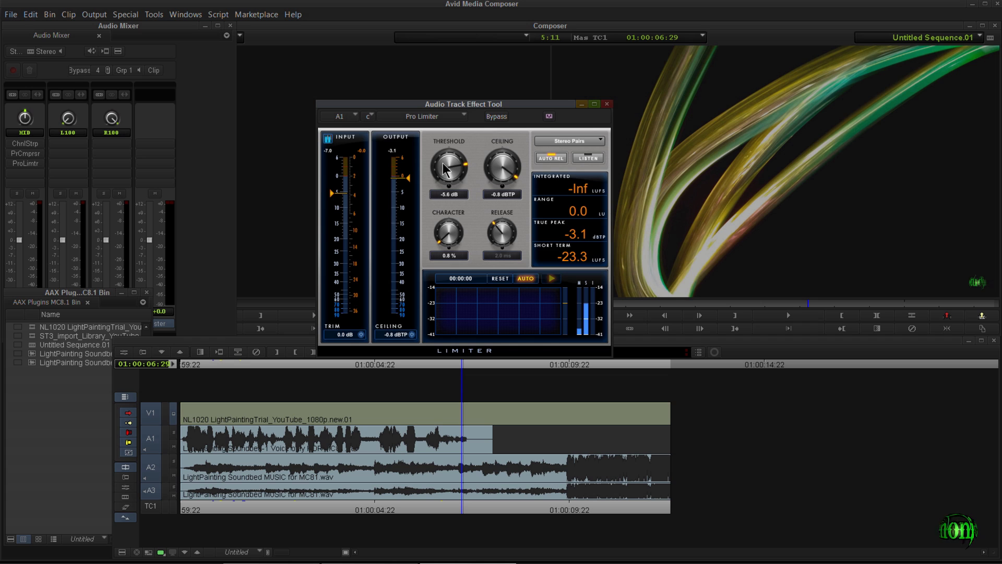
Step: Insert the stereo Pro Compressor on the master track with a -14.0 dB threshold
left_click(607, 106)
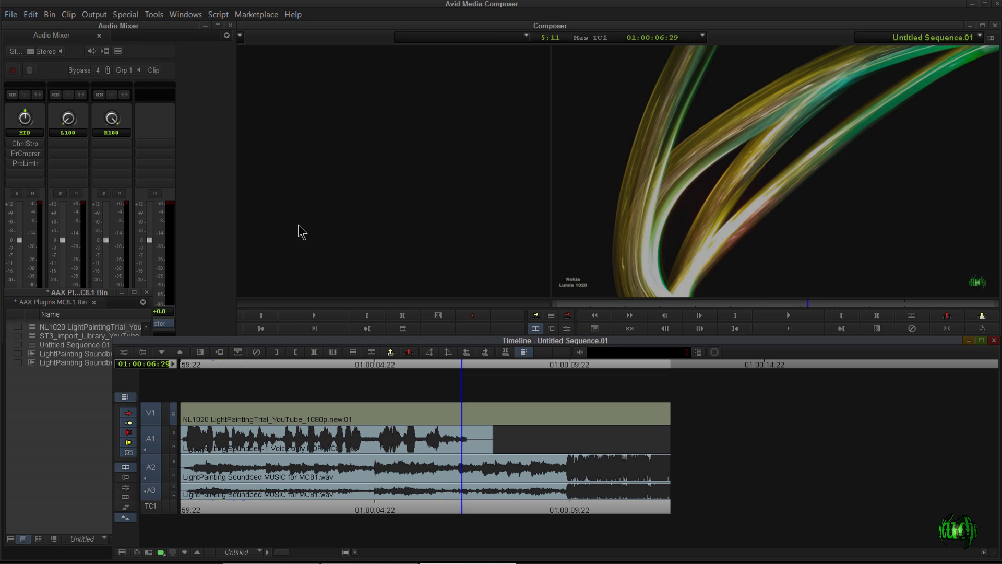
left_click(159, 151)
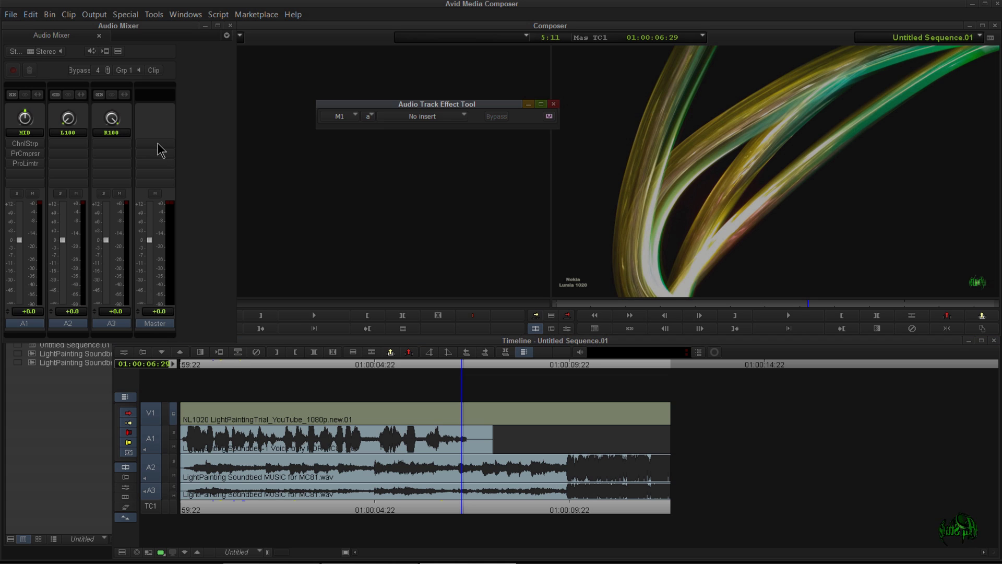
left_click(410, 116)
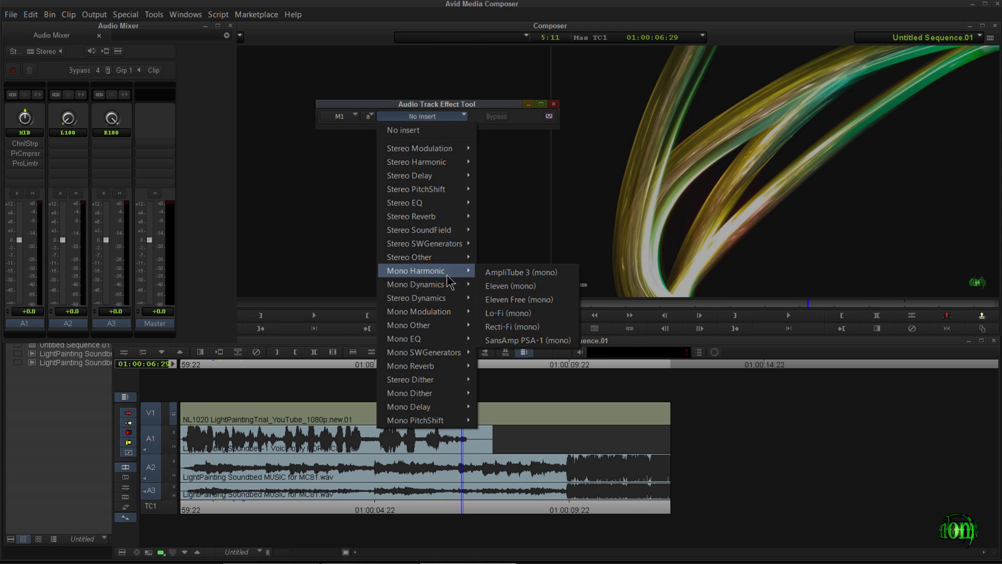
mouse_move(449, 298)
left_click(527, 462)
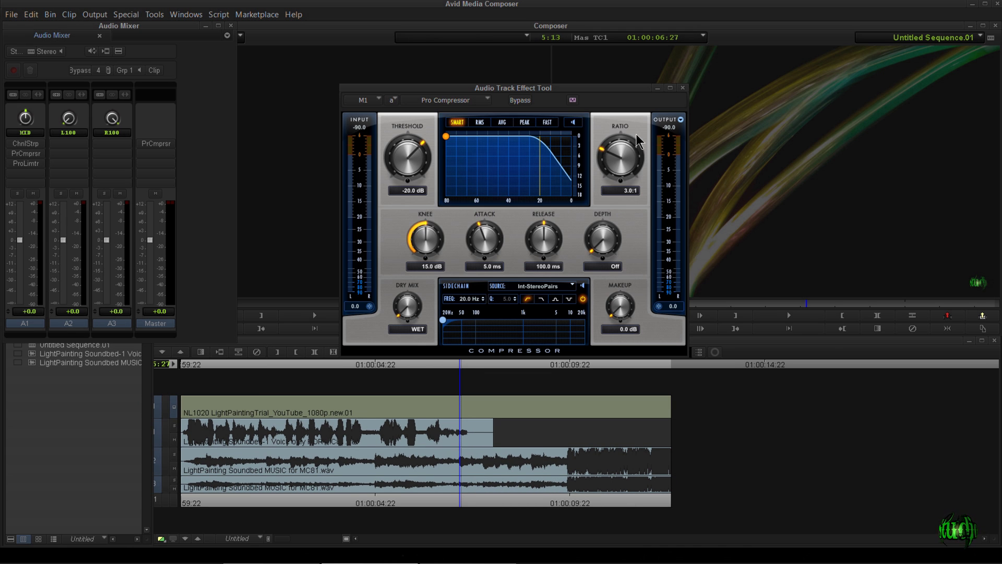
left_click_drag(416, 155, 417, 146)
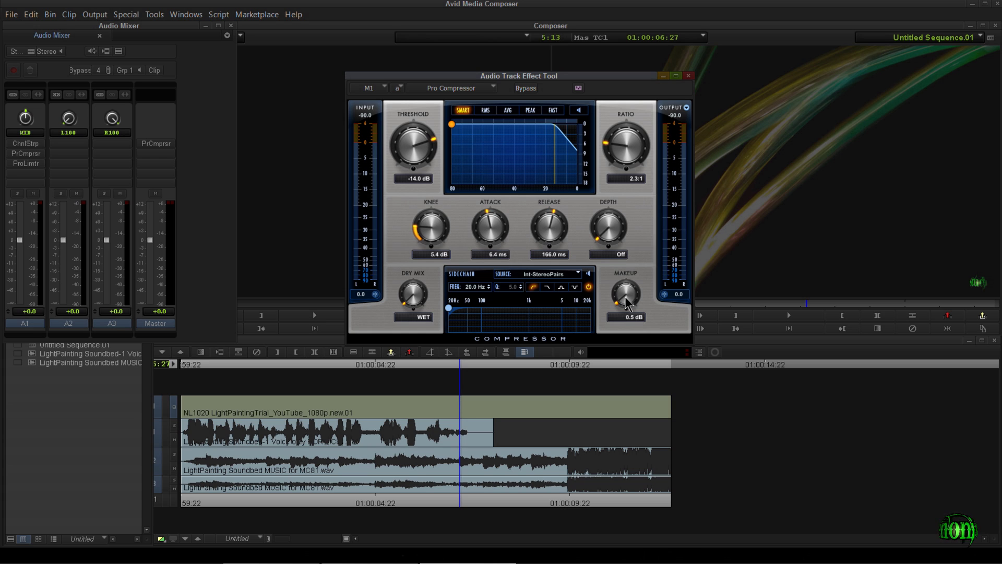
Step: Audition the master compression from near the sequence start
left_click(457, 369)
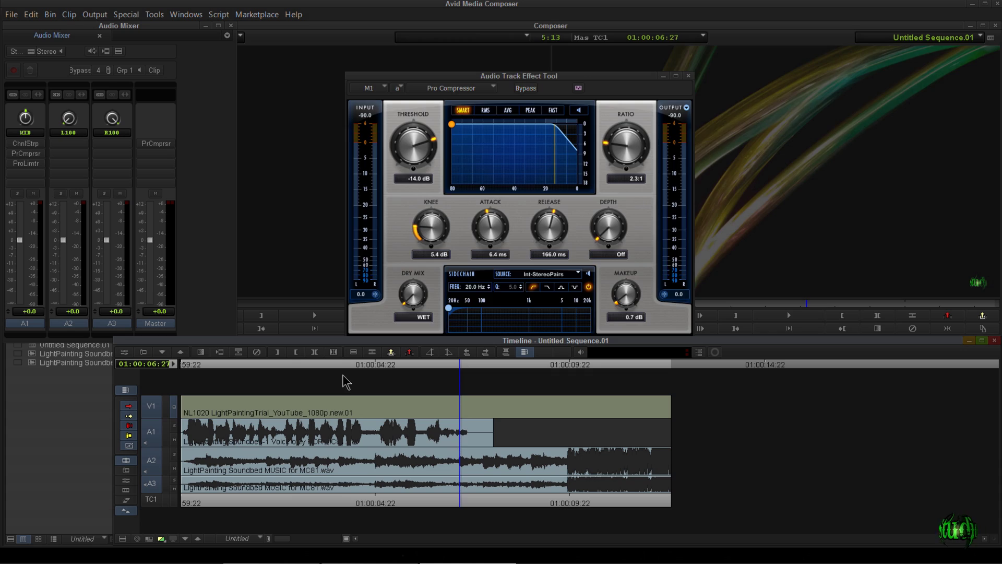
left_click_drag(344, 381, 246, 386)
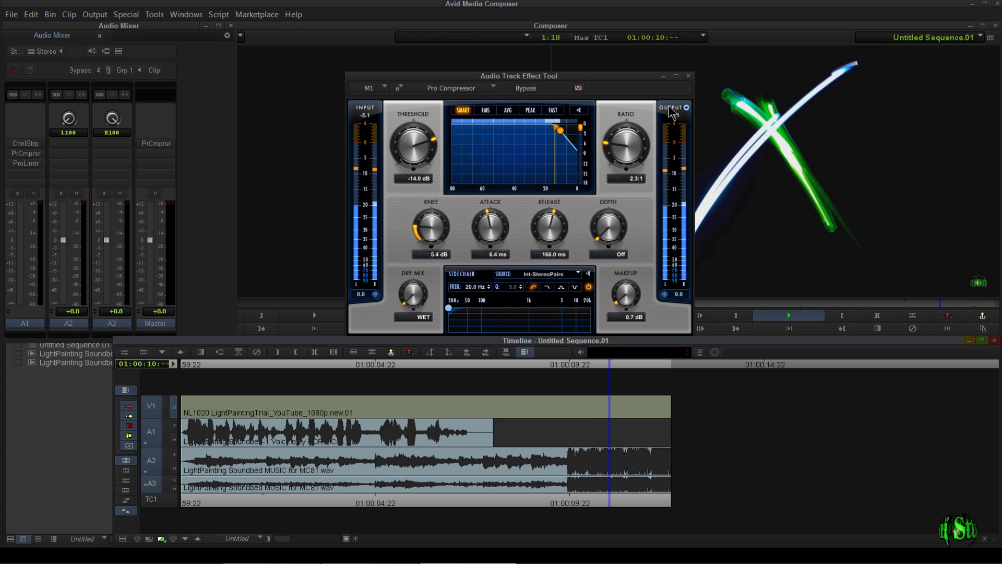
key("space")
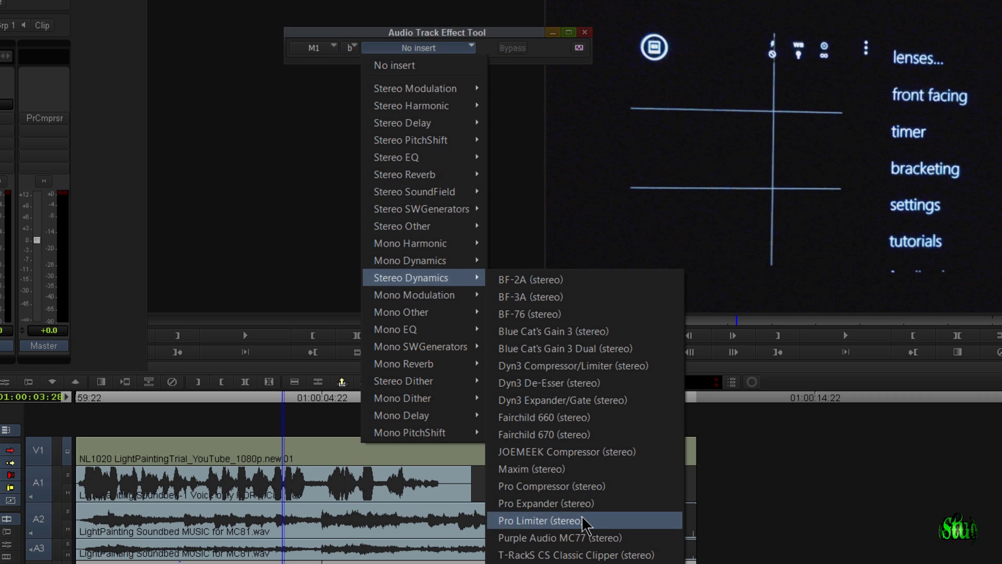
Step: Add Pro Limiter to the master with -2.4 dB threshold and -0.6 dBTP ceiling
left_click(582, 520)
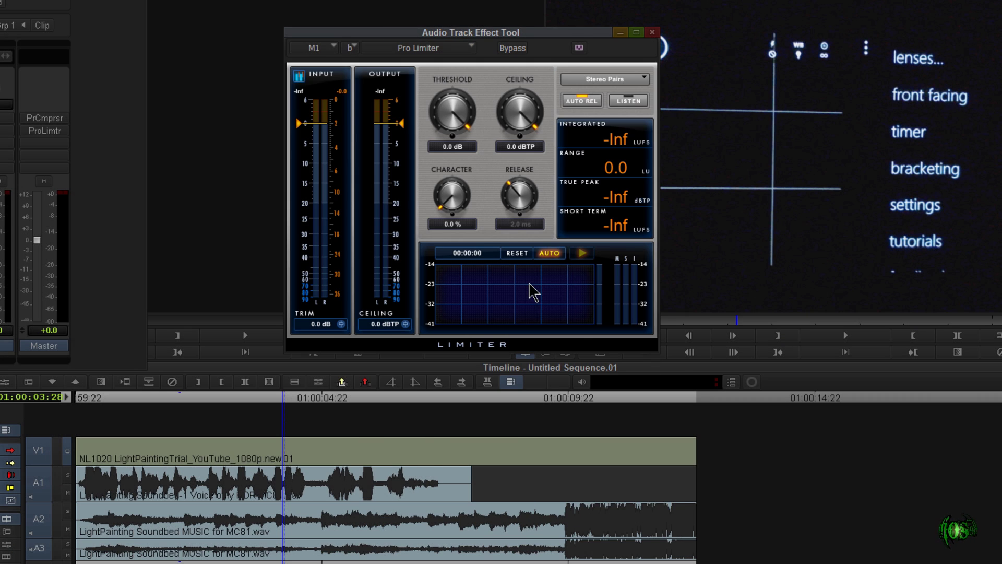
left_click_drag(449, 130, 447, 133)
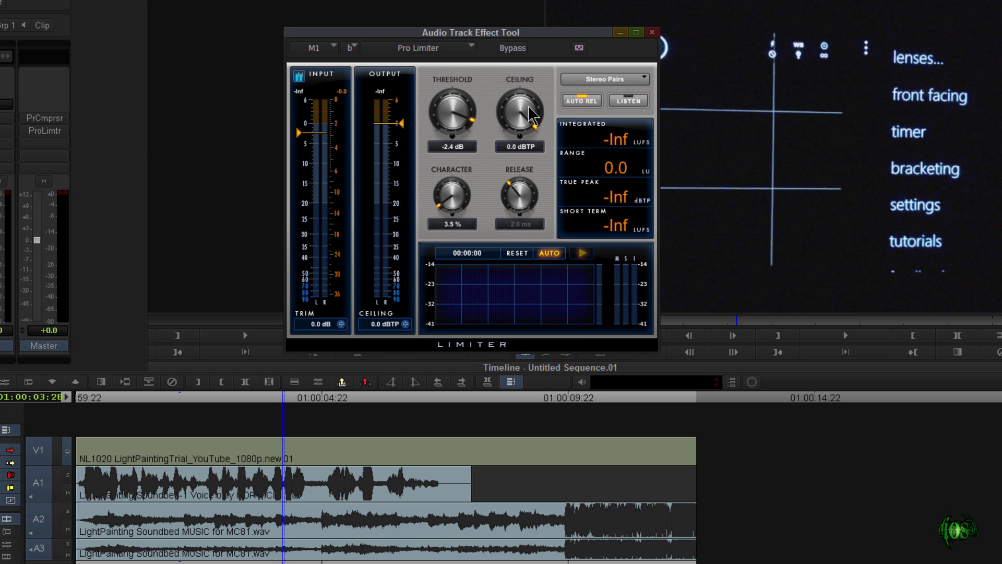
left_click_drag(528, 107, 523, 110)
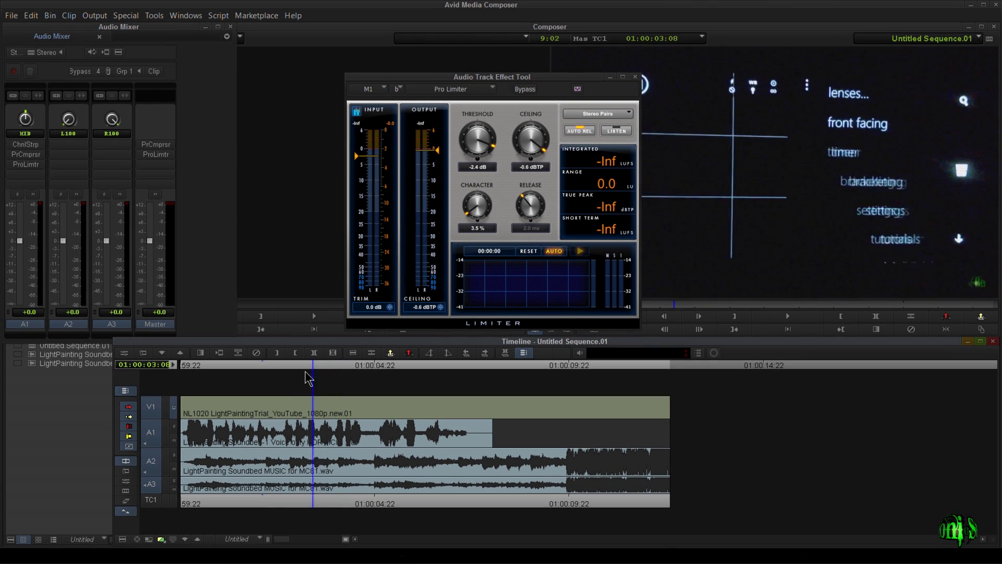
Step: Audition the master processing from about 01:00:01:20
left_click(168, 427)
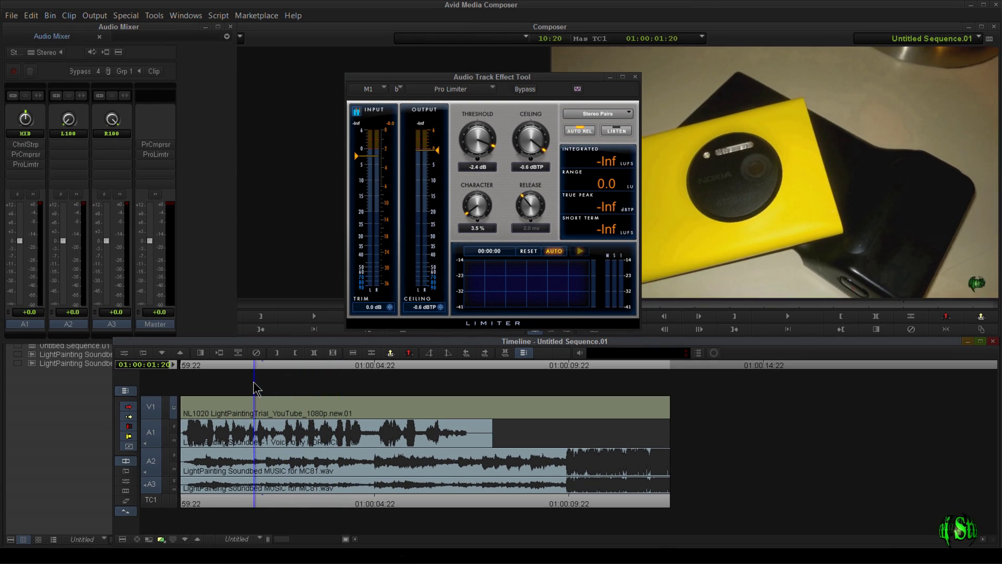
key("space")
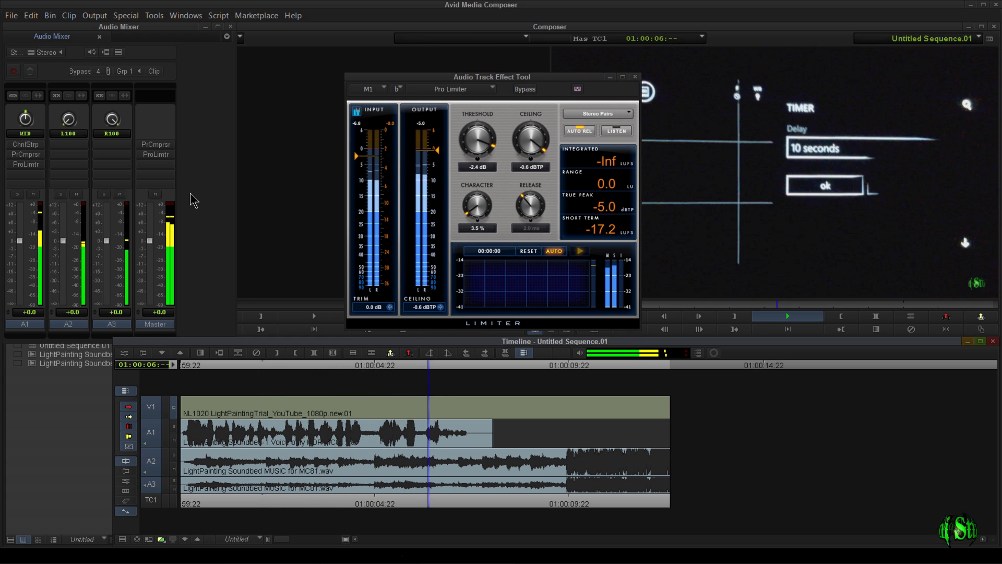
key("space")
left_click(68, 164)
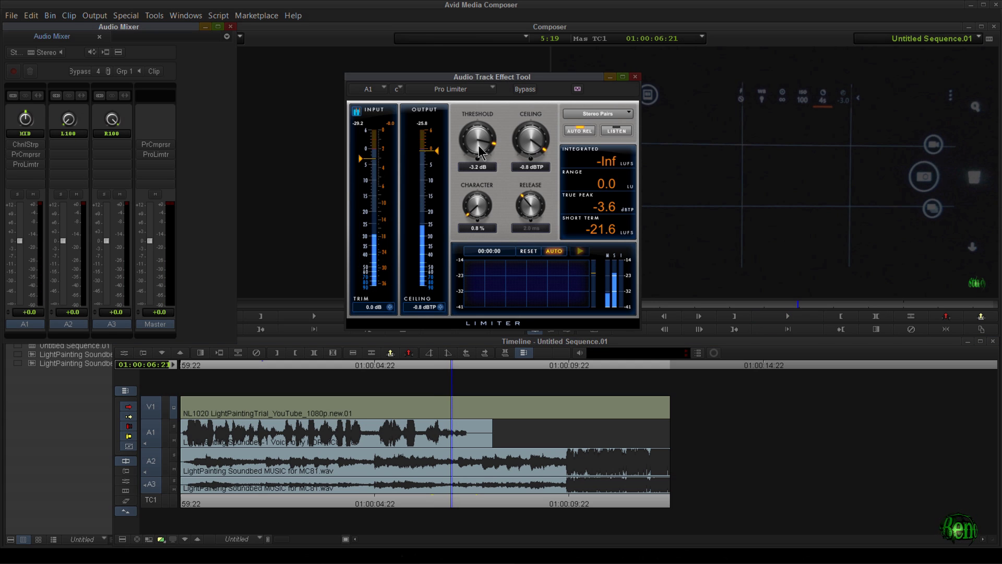
Step: Nudge A1's Pro Limiter threshold up to about -2.9 dB, close the effect tool, and play from 01:00:02:00
left_click_drag(477, 145, 479, 142)
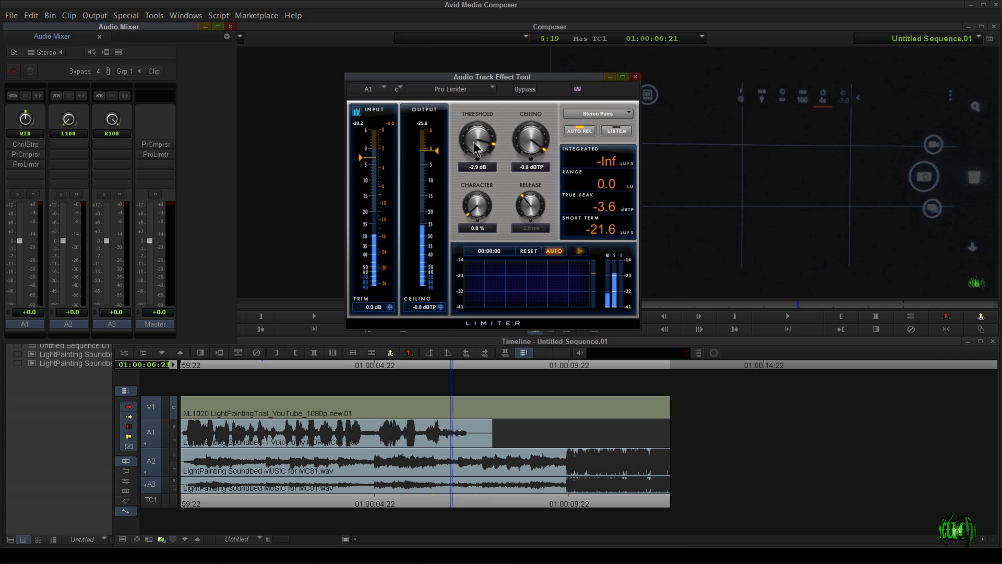
left_click(30, 155)
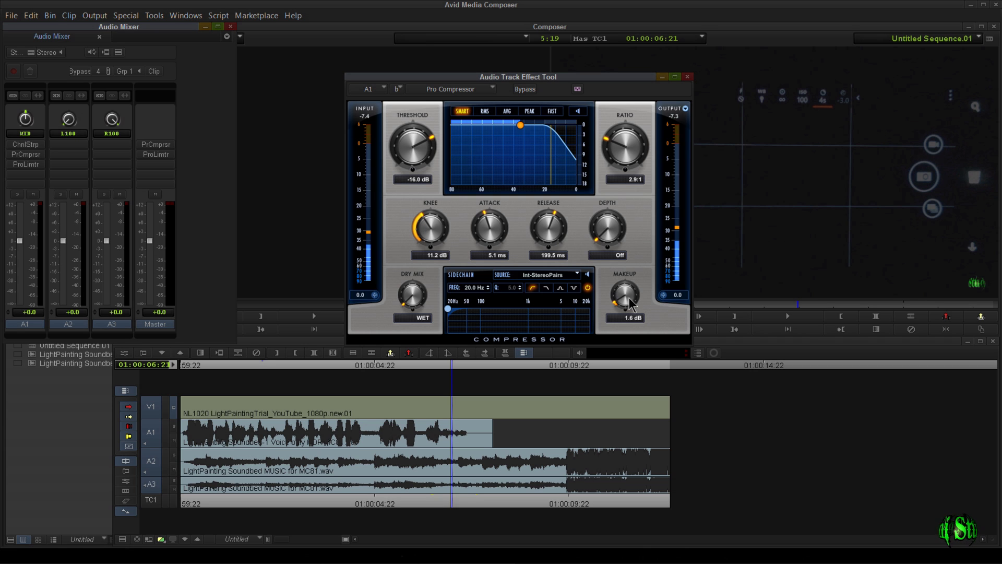
left_click(688, 77)
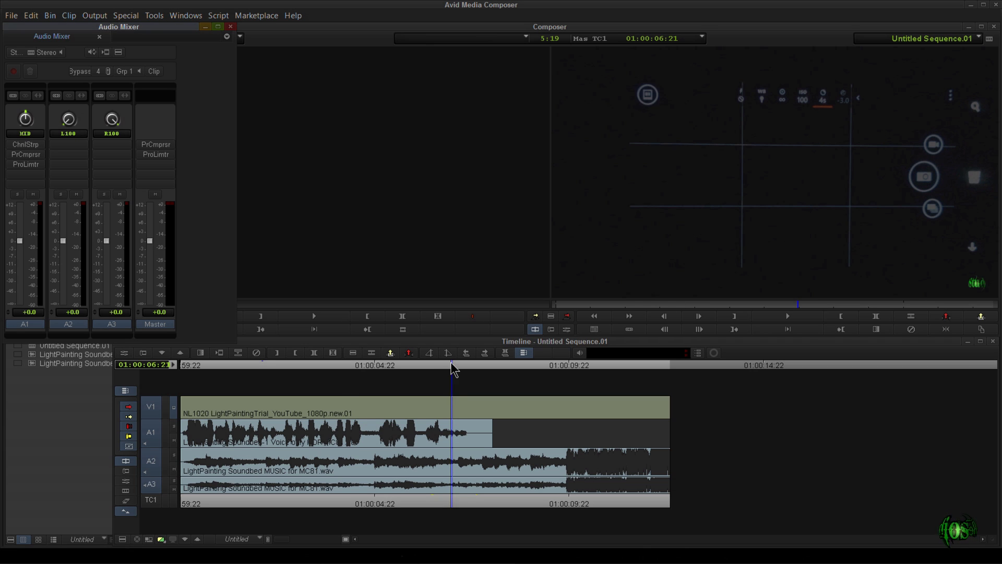
left_click(268, 403)
key("space")
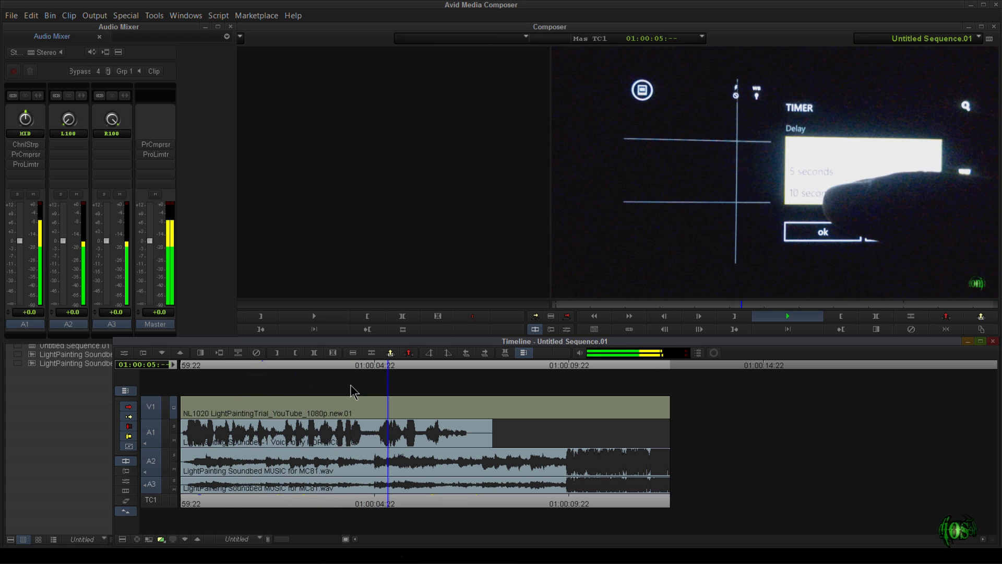
key("space")
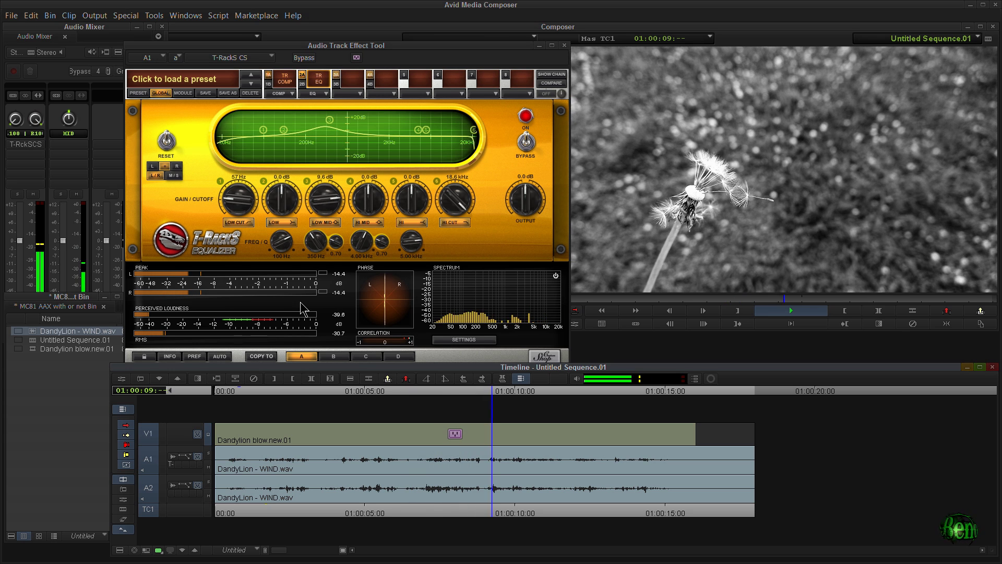
Step: After playback ends, show the About box with the Media Composer 8.1 version details
key("space")
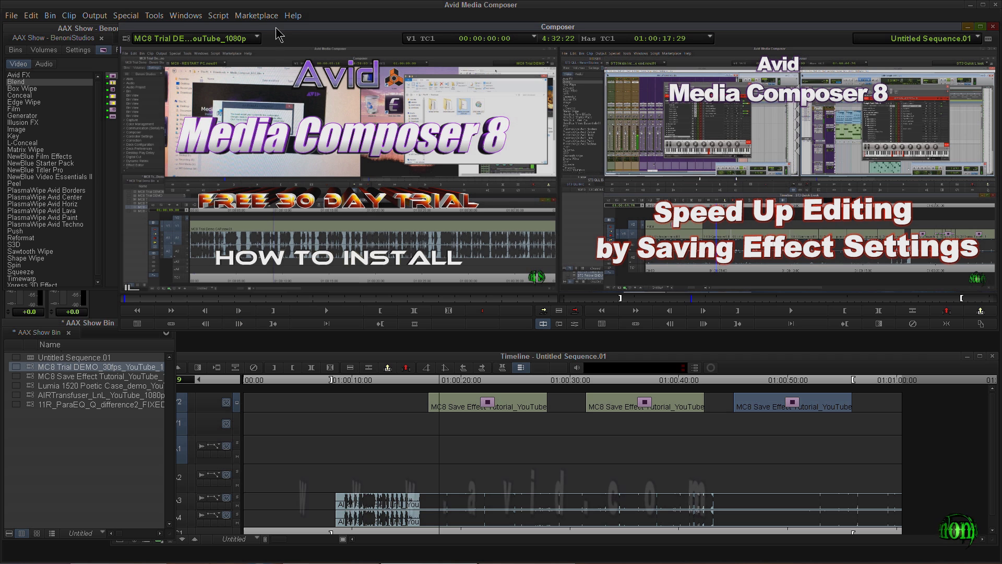
left_click(293, 15)
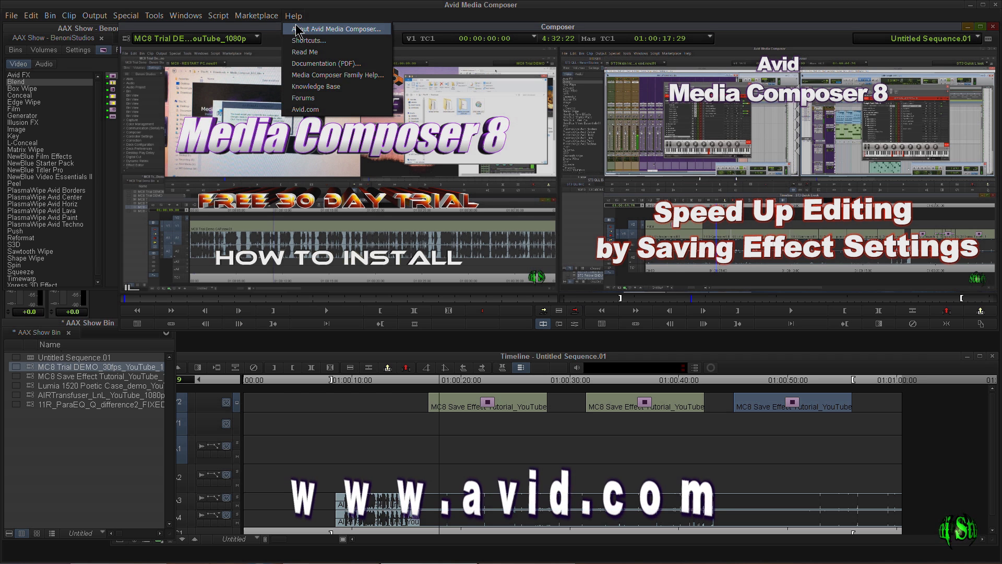
left_click(293, 15)
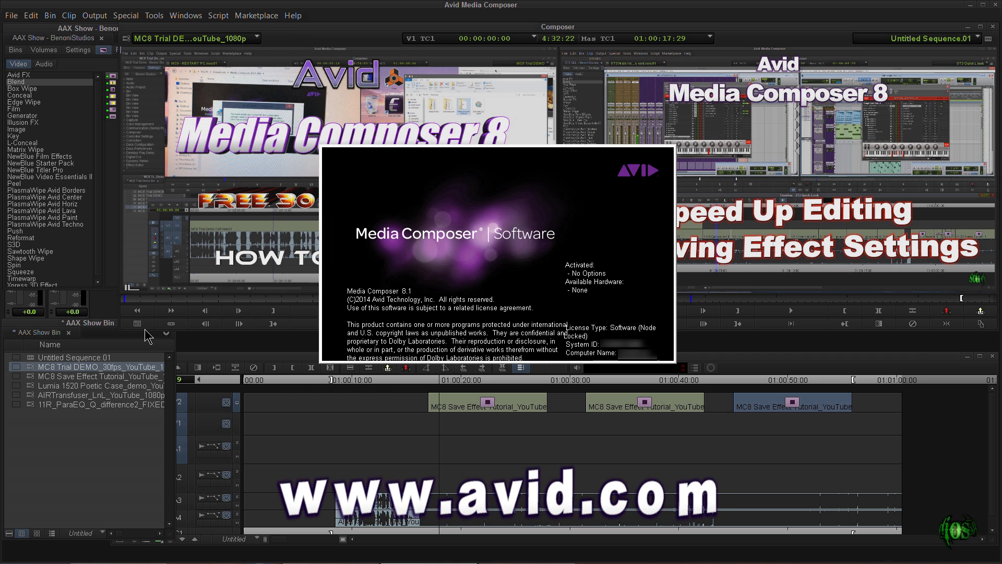